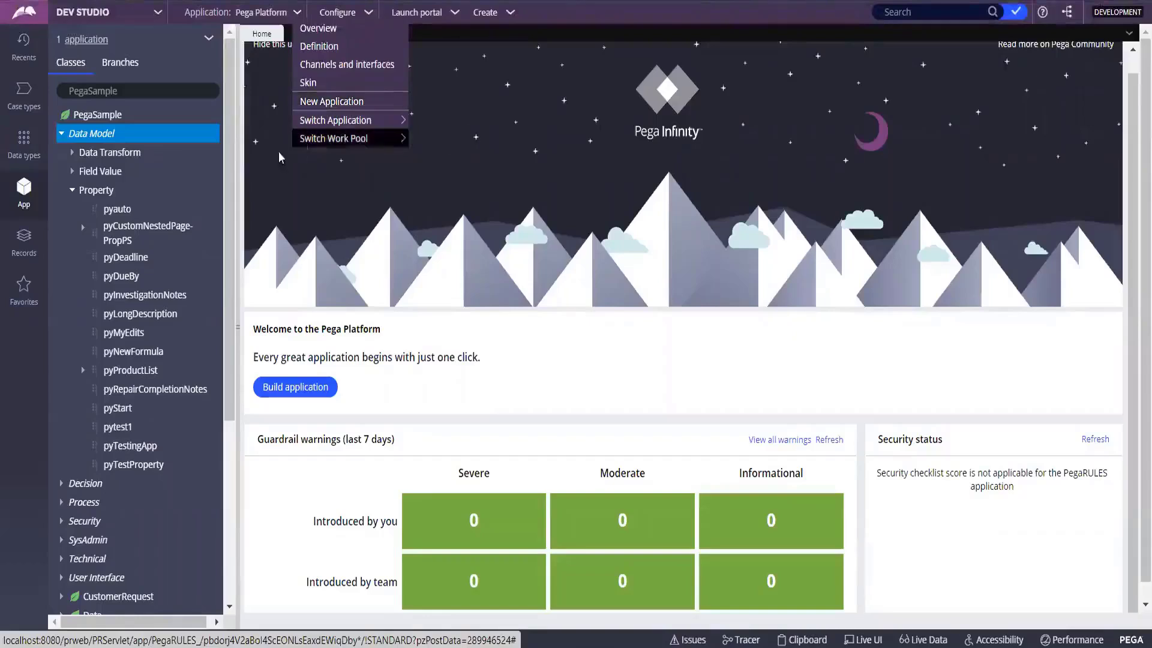
Close the App Explorer menu and open the Application dropdown listing Overview, Definition and New Application.
{"action": "left_click", "coordinate": [205, 41]}
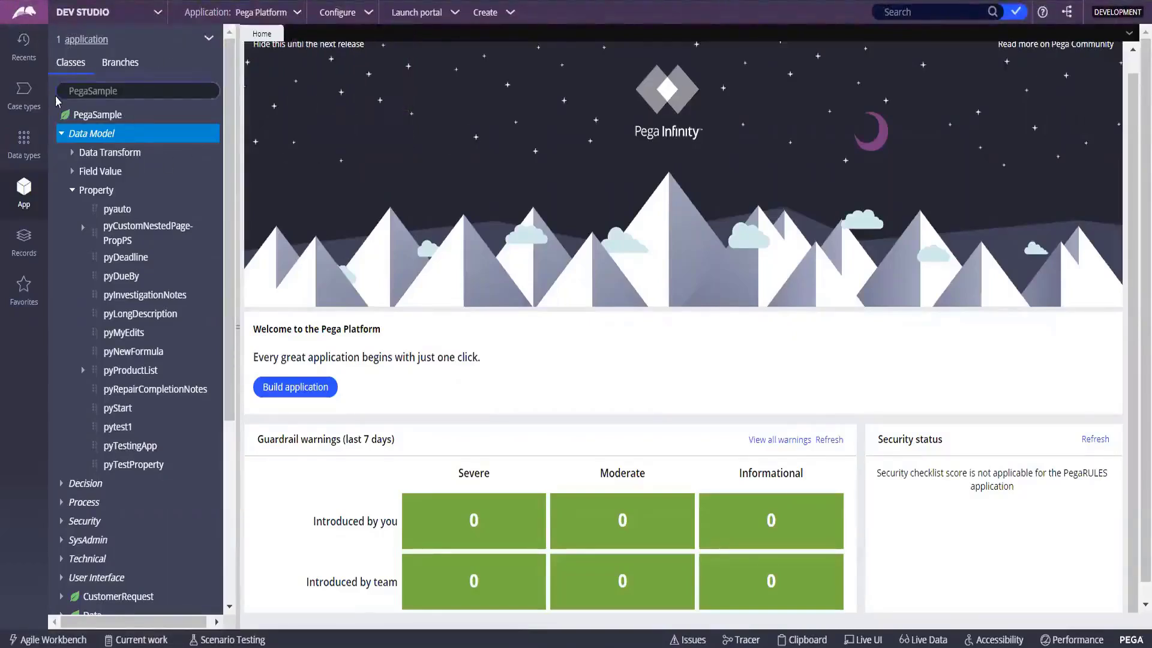
{"action": "left_click", "coordinate": [209, 38]}
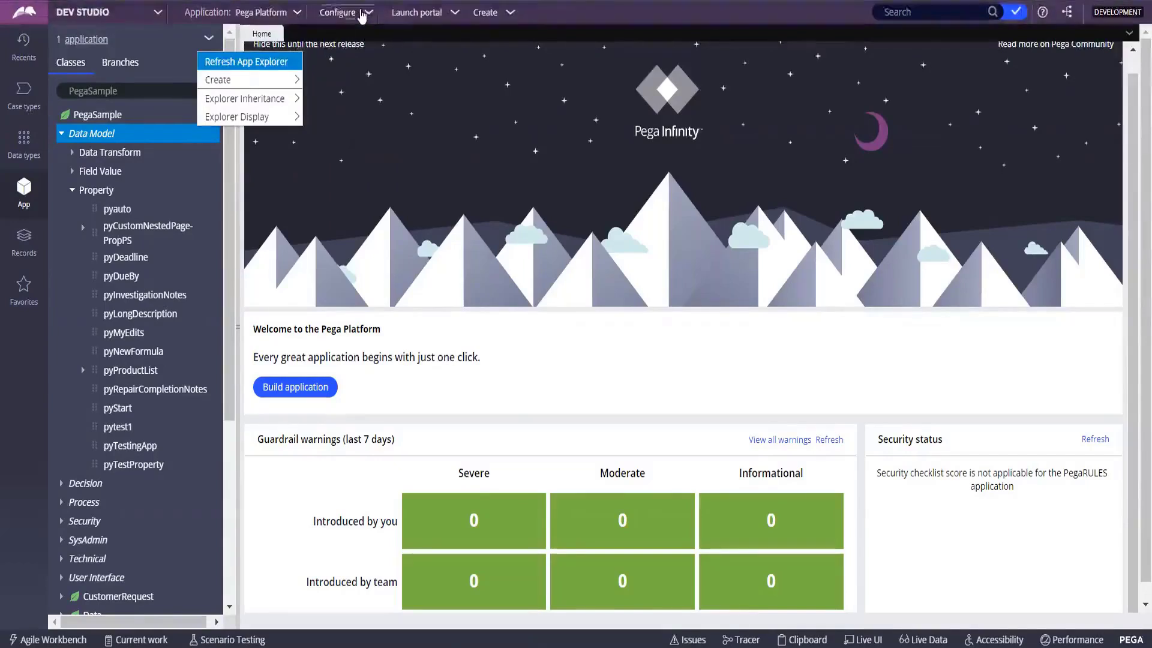
{"action": "left_click", "coordinate": [362, 16]}
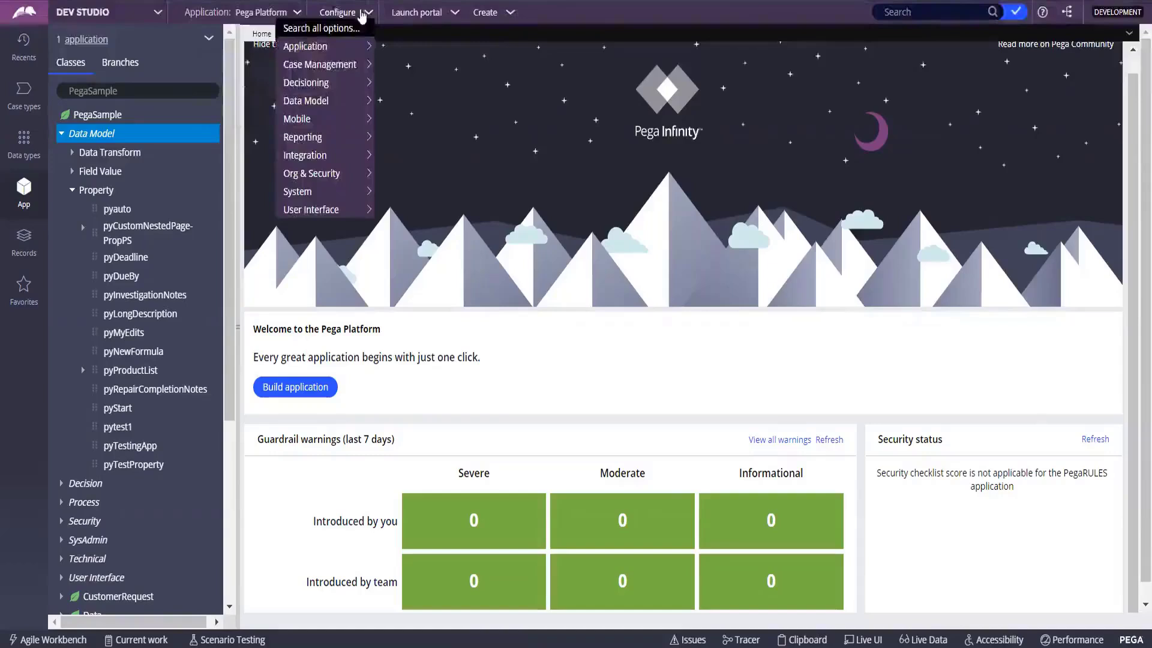
{"action": "left_click", "coordinate": [297, 15]}
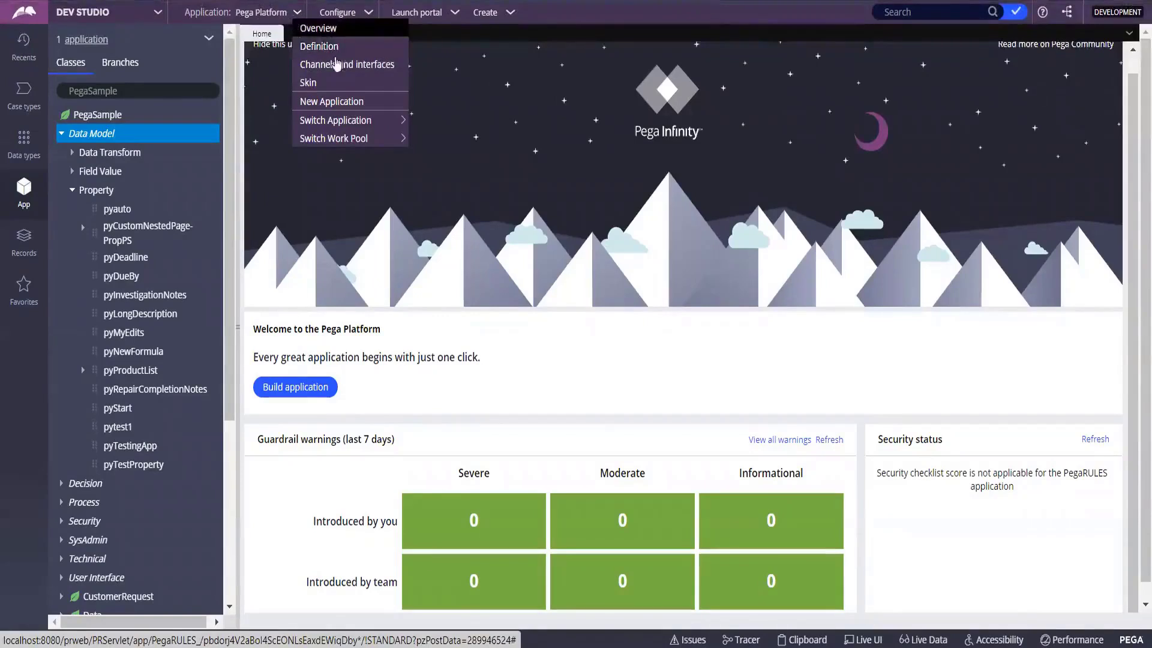
Choose New Application, check the Home tab, return to the New application tab and expand the navigation rail.
{"action": "left_click", "coordinate": [342, 102]}
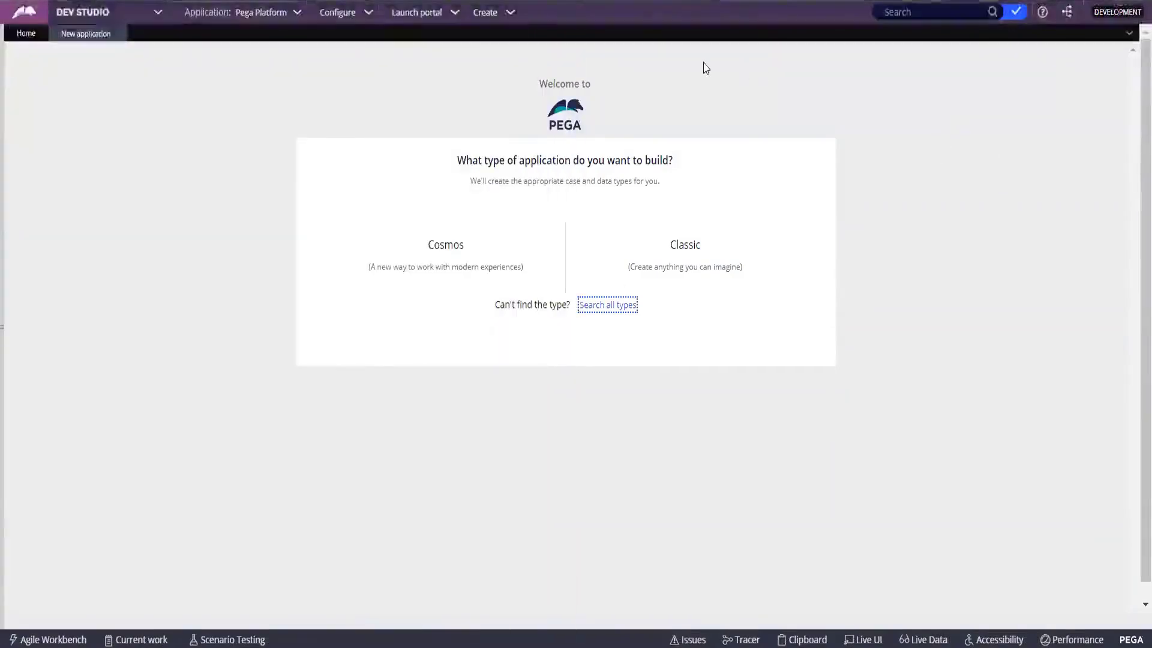
{"action": "left_click", "coordinate": [26, 33]}
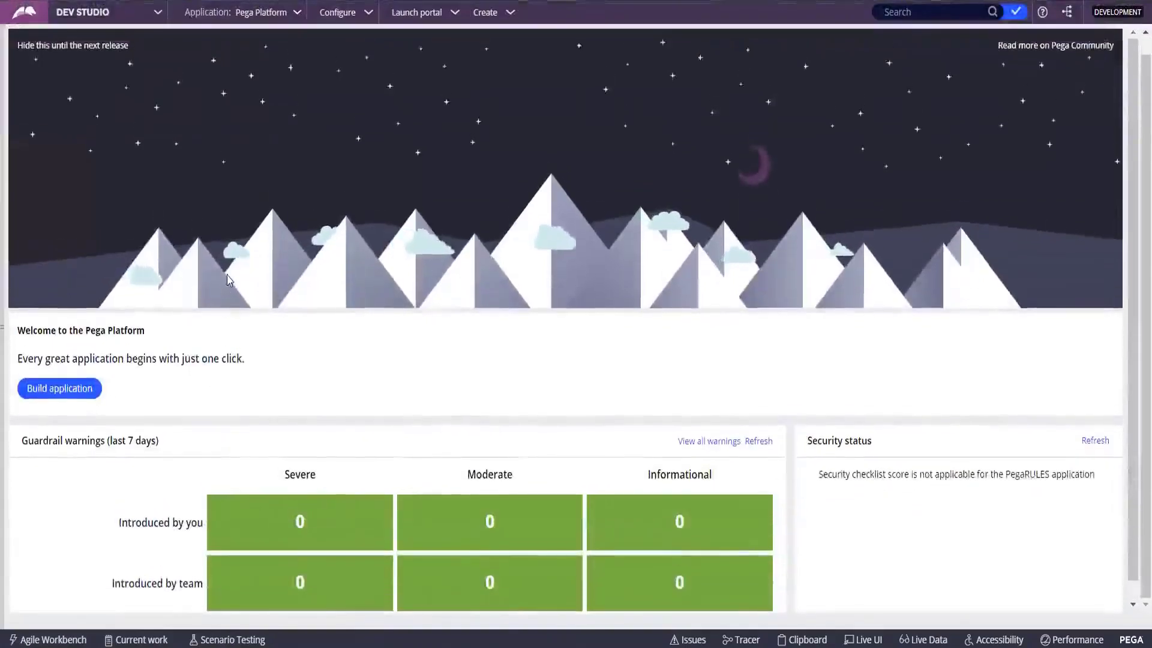
{"action": "left_click", "coordinate": [86, 33]}
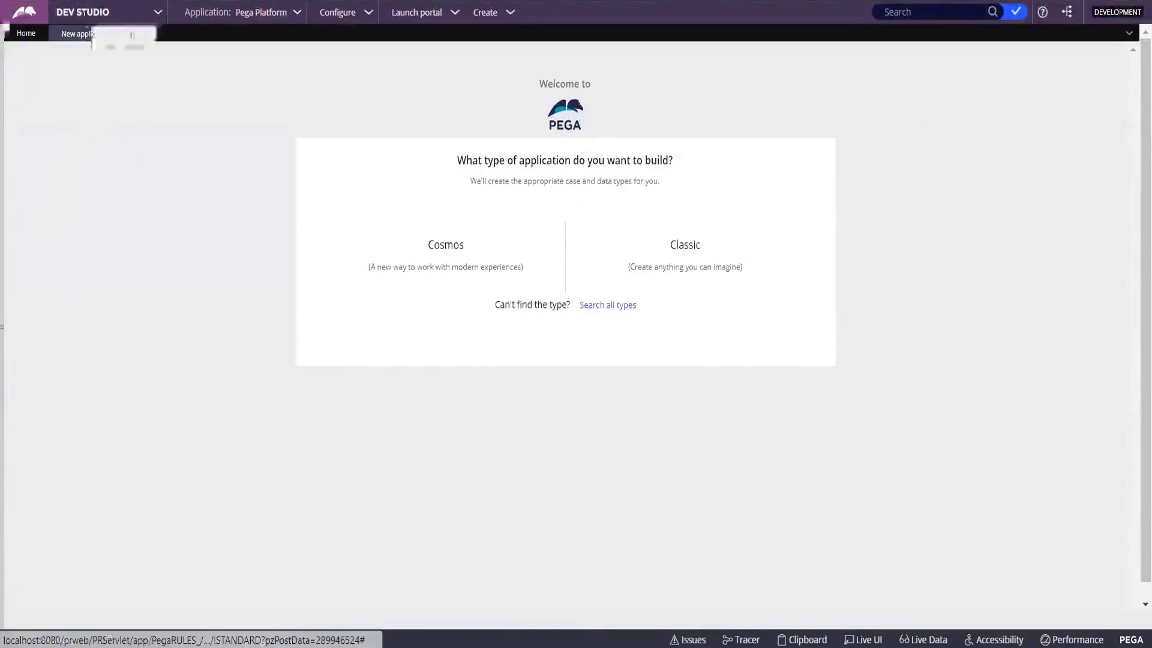
{"action": "left_click", "coordinate": [25, 17]}
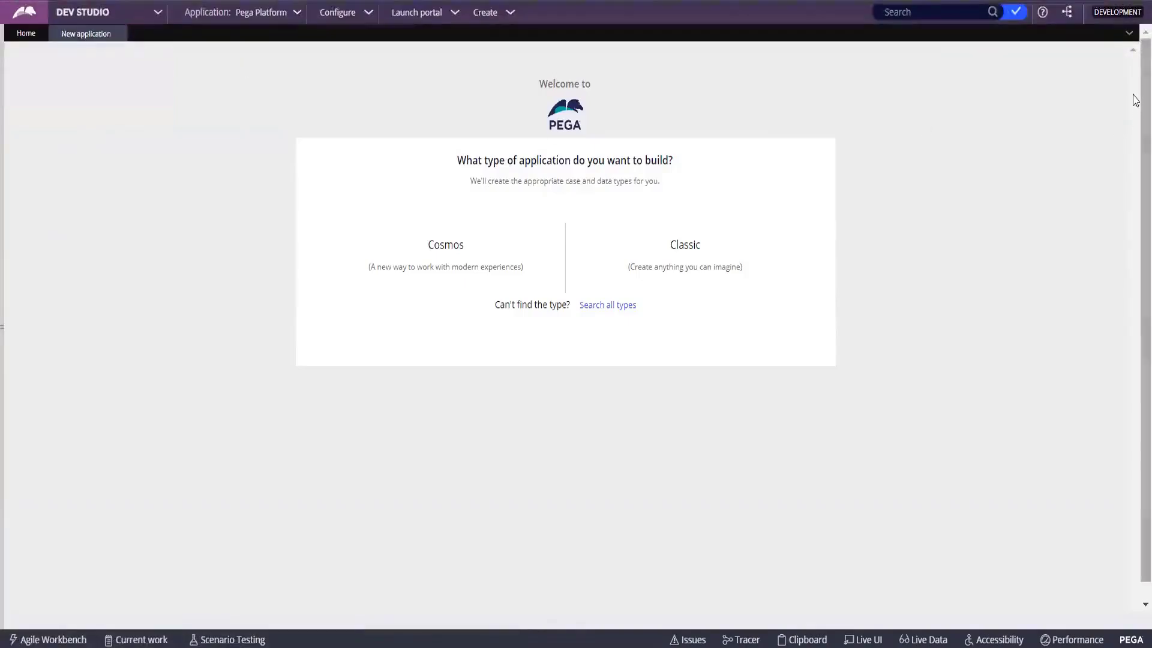
{"action": "left_click", "coordinate": [7, 90]}
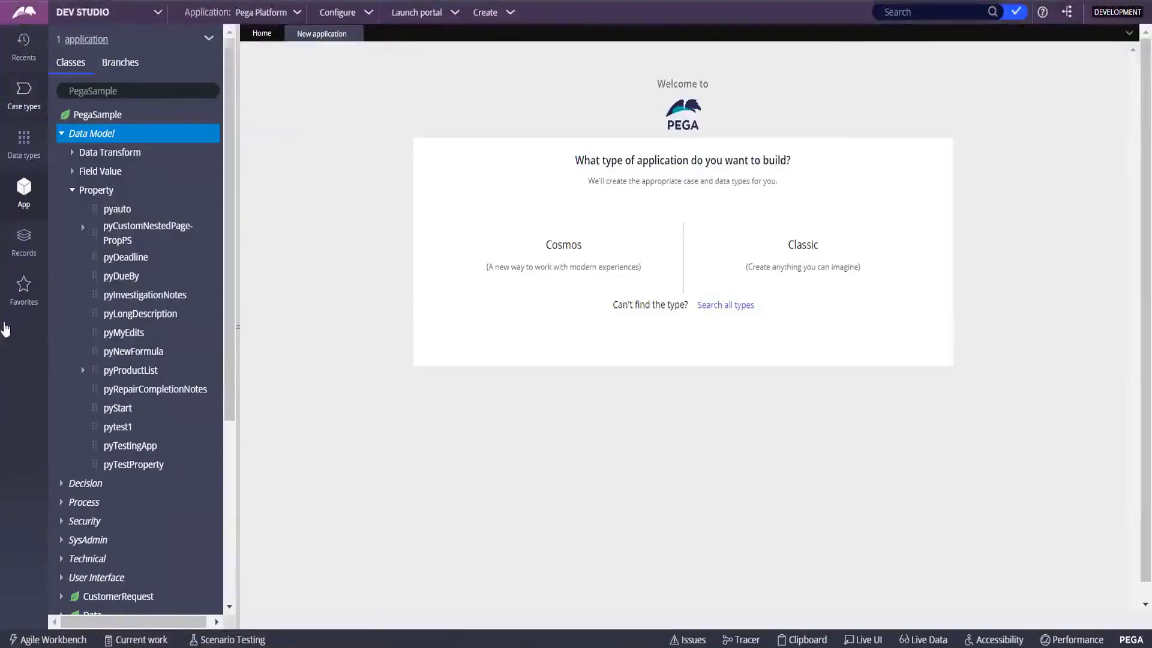
Open Records > Organization > Operator ID and start creating a new Operator ID.
{"action": "left_click", "coordinate": [24, 240]}
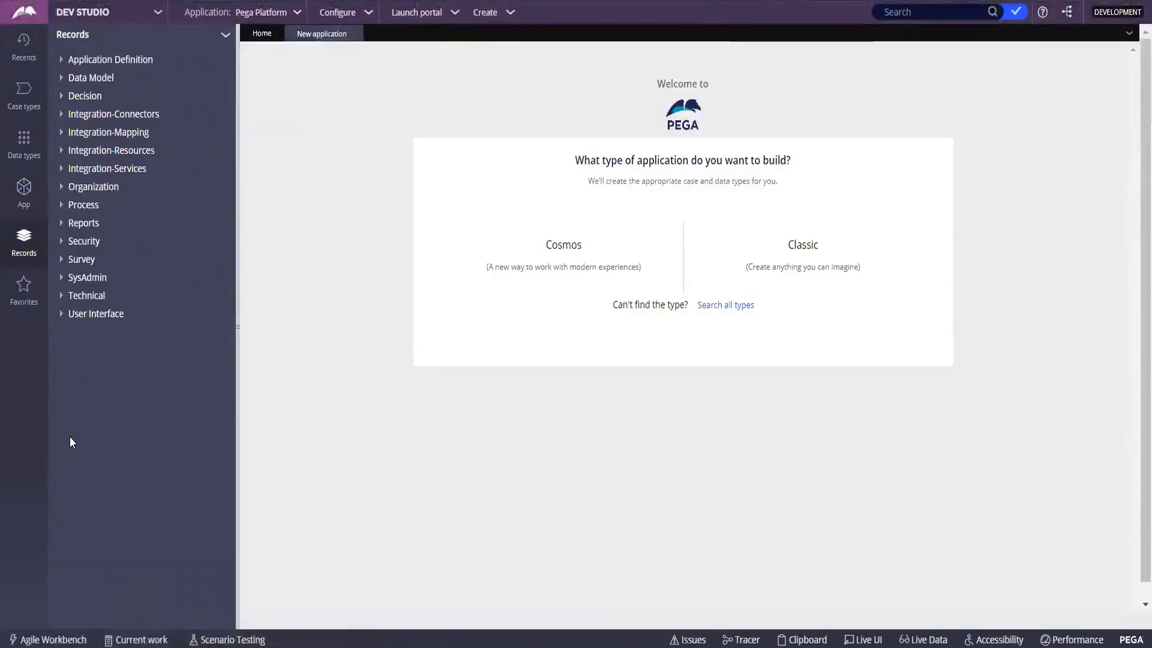
{"action": "left_click", "coordinate": [56, 184]}
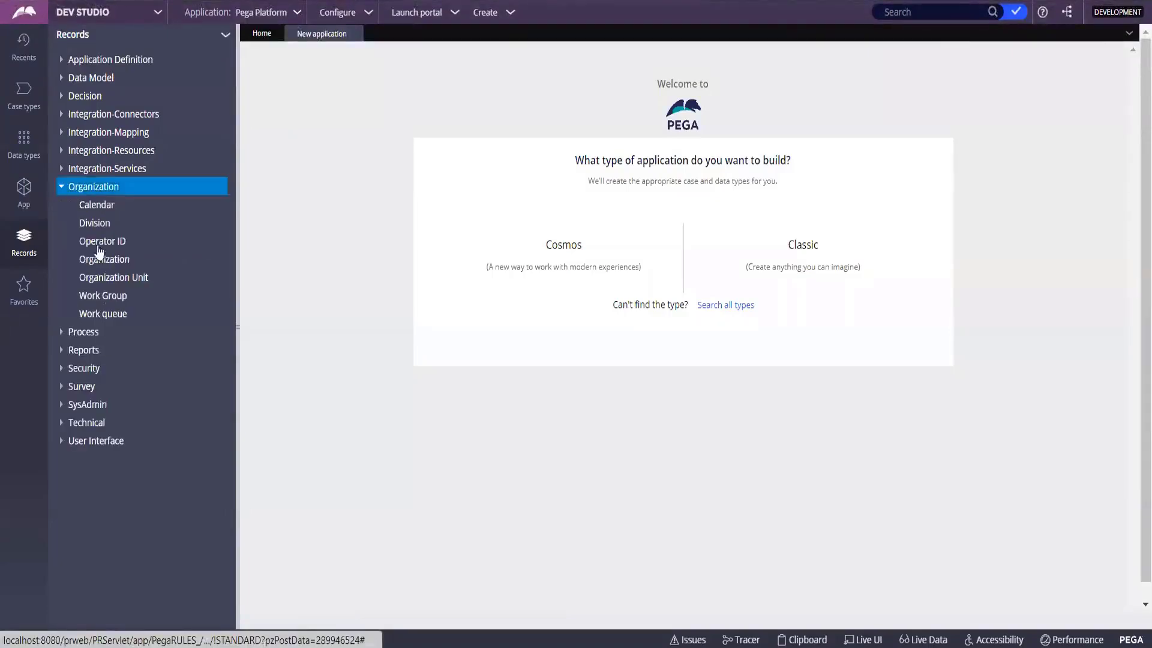
{"action": "left_click", "coordinate": [96, 241]}
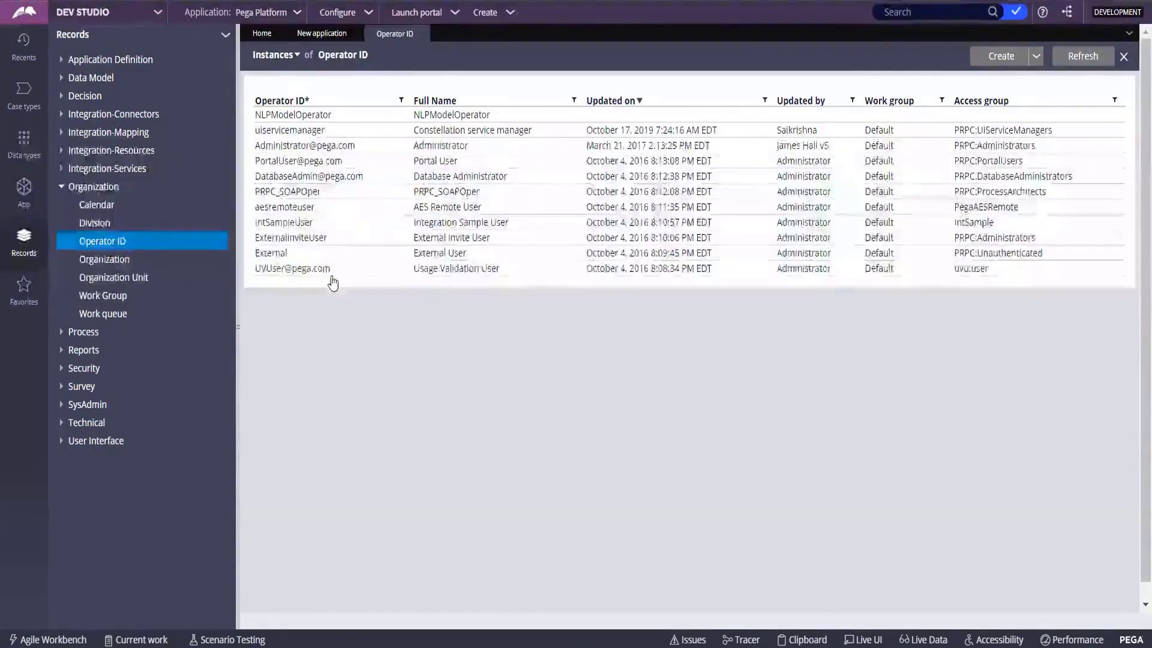
{"action": "left_click", "coordinate": [1002, 58]}
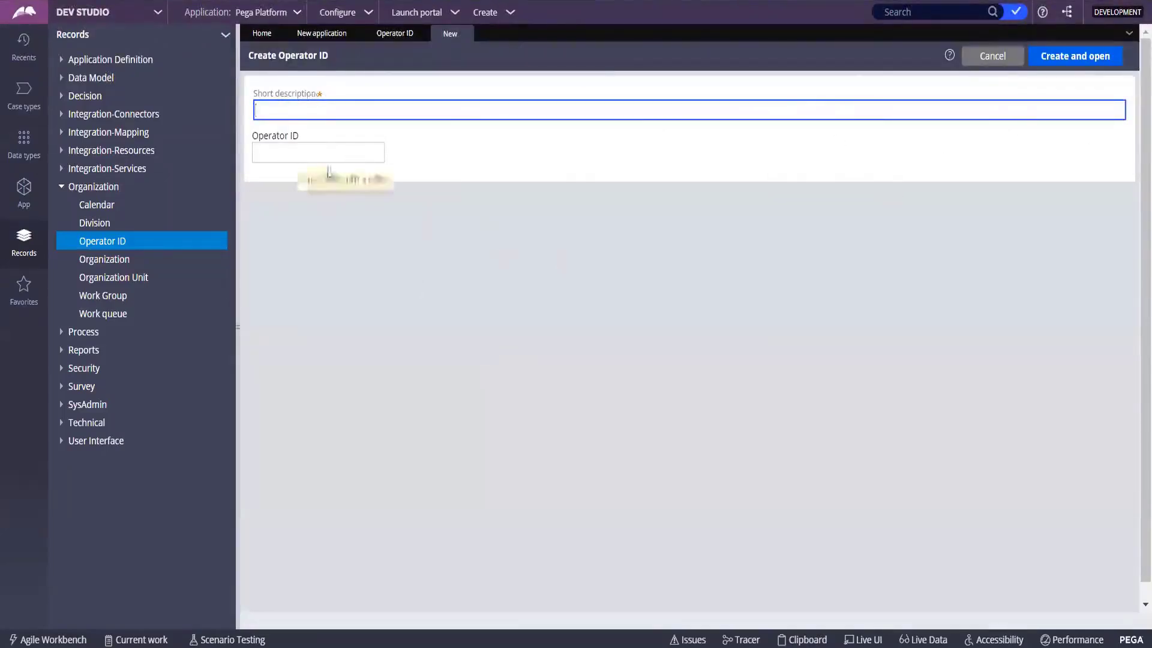
Enter the operator's first name as both the Short description and the Operator ID.
{"action": "type", "text": "This is"}
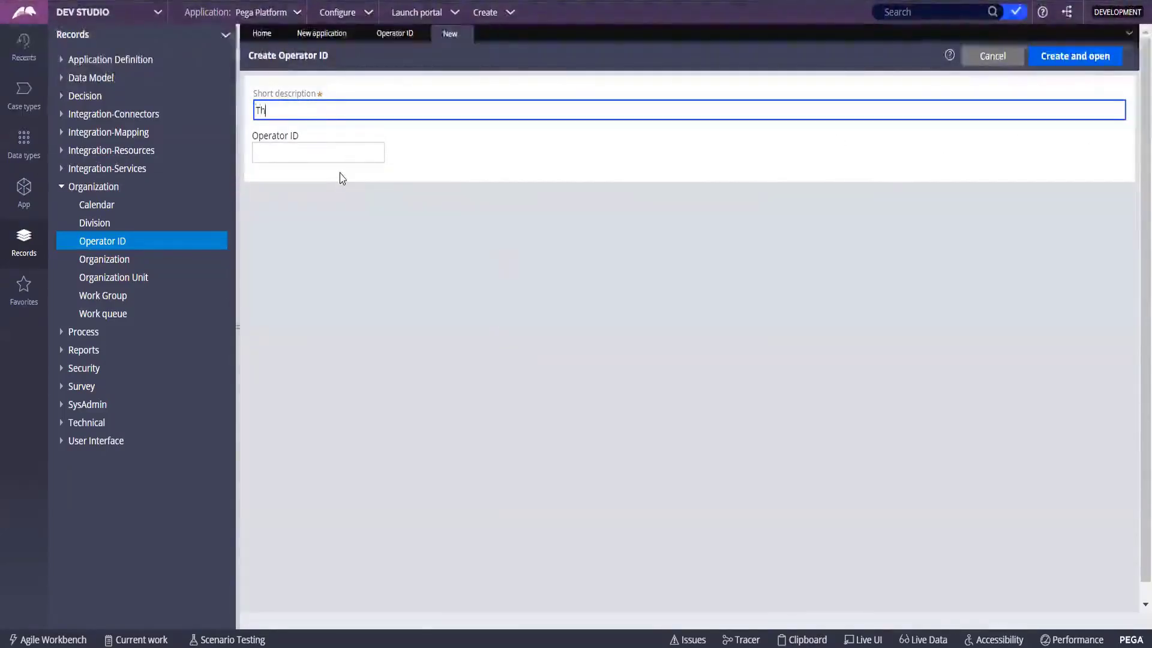
{"action": "key", "text": "BackSpace"}
{"action": "key", "text": "BackSpace"}
{"action": "key", "text": "BackSpace"}
{"action": "key", "text": "BackSpace"}
{"action": "key", "text": "BackSpace"}
{"action": "key", "text": "BackSpace"}
{"action": "key", "text": "BackSpace"}
{"action": "key", "text": "BackSpace"}
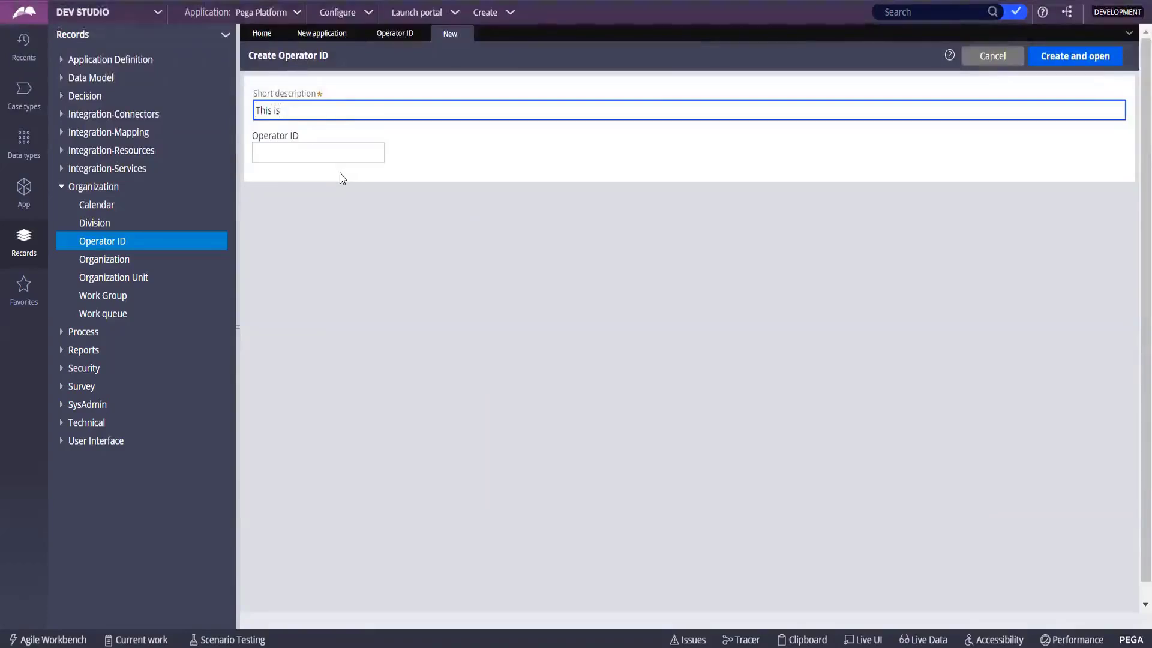
{"action": "left_click", "coordinate": [335, 159]}
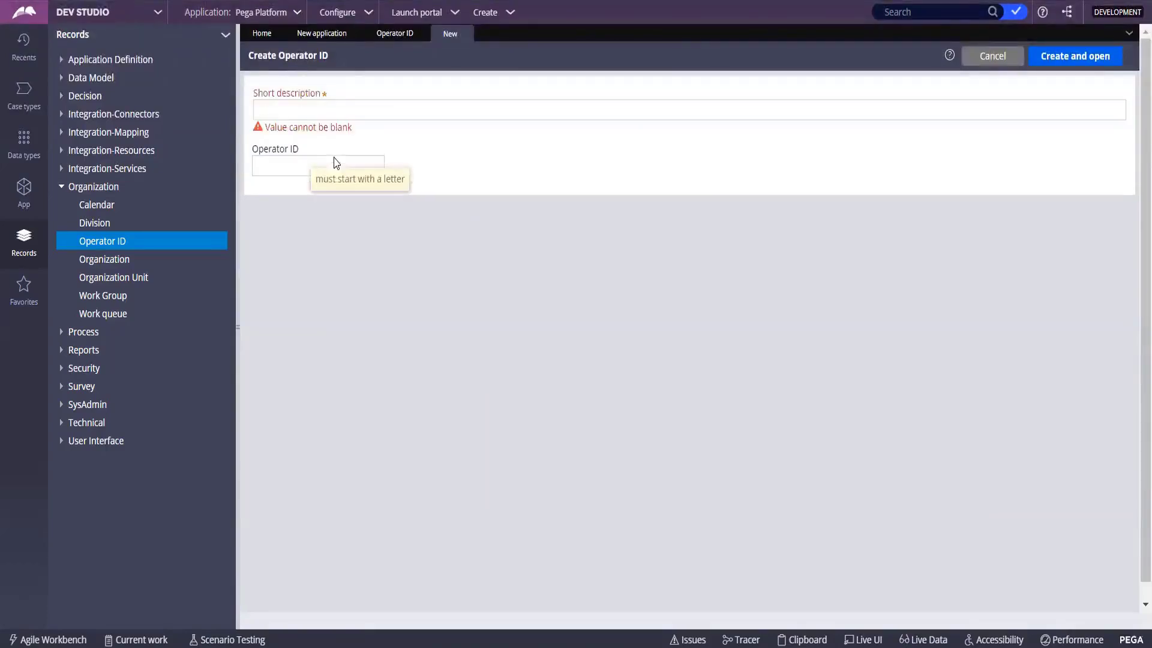
{"action": "left_click", "coordinate": [276, 172]}
{"action": "left_click", "coordinate": [285, 108]}
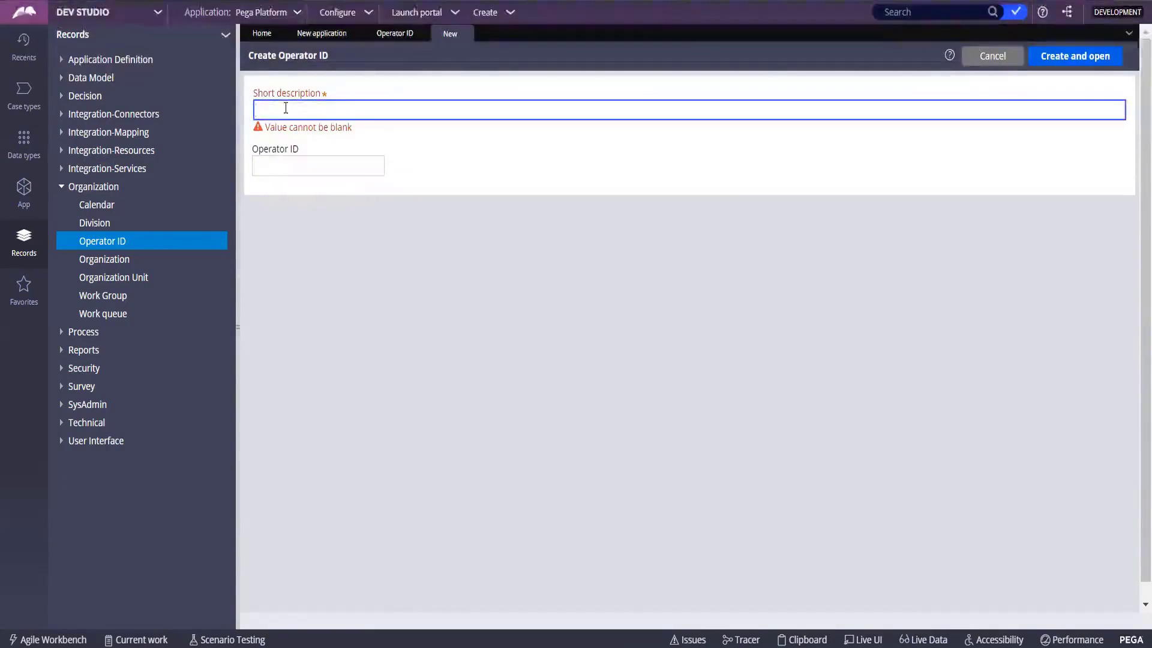
{"action": "type", "text": "Chetan's"}
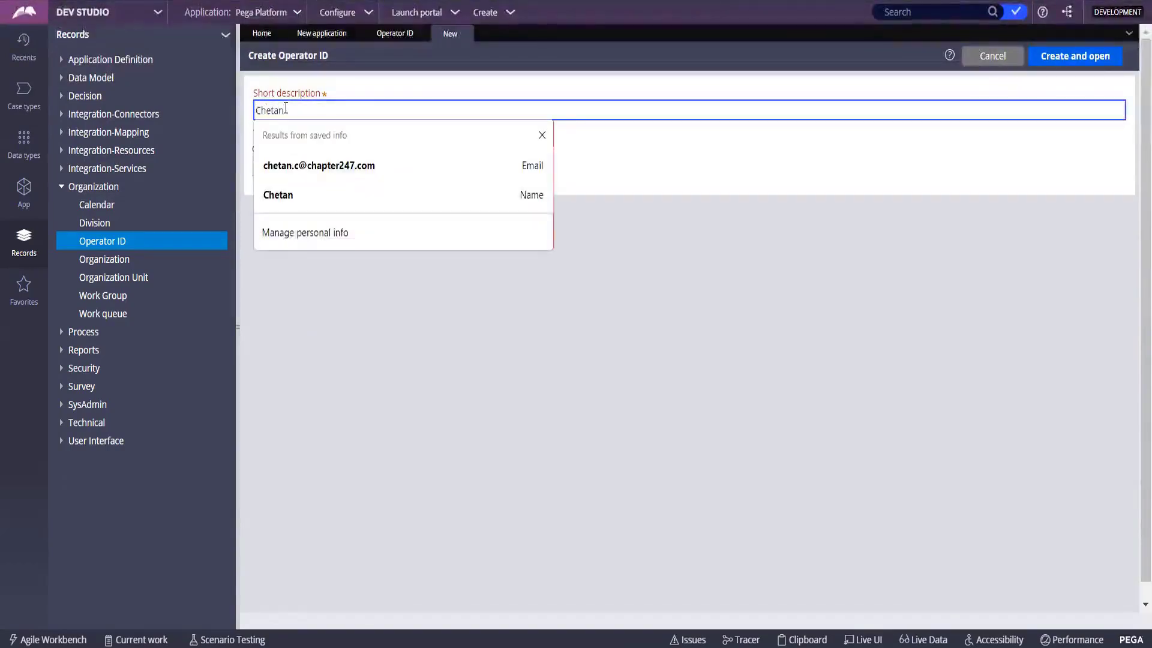
{"action": "type", "text": " Opera"}
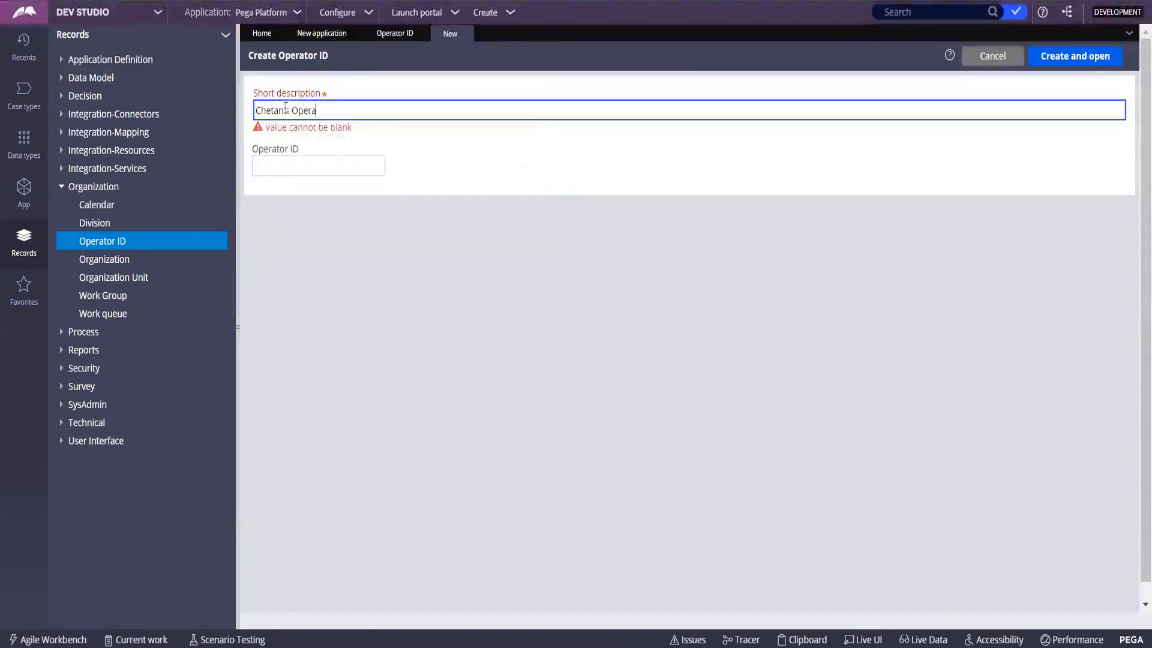
{"action": "type", "text": "tor ID"}
{"action": "left_click", "coordinate": [308, 166]}
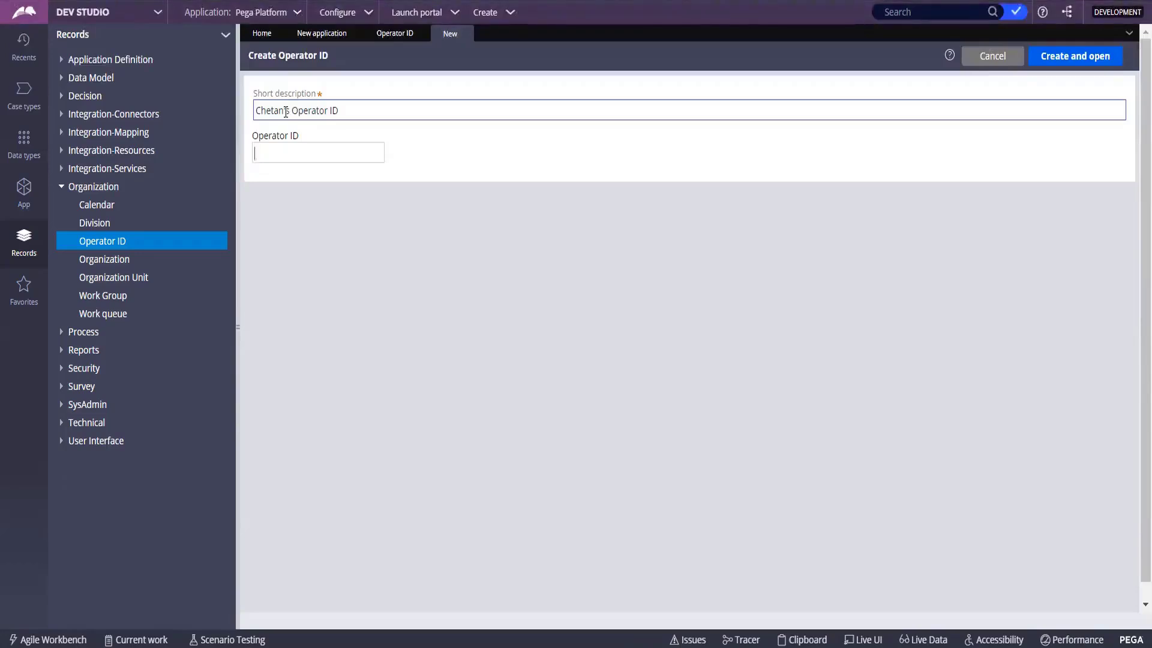
{"action": "triple_click", "coordinate": [286, 112]}
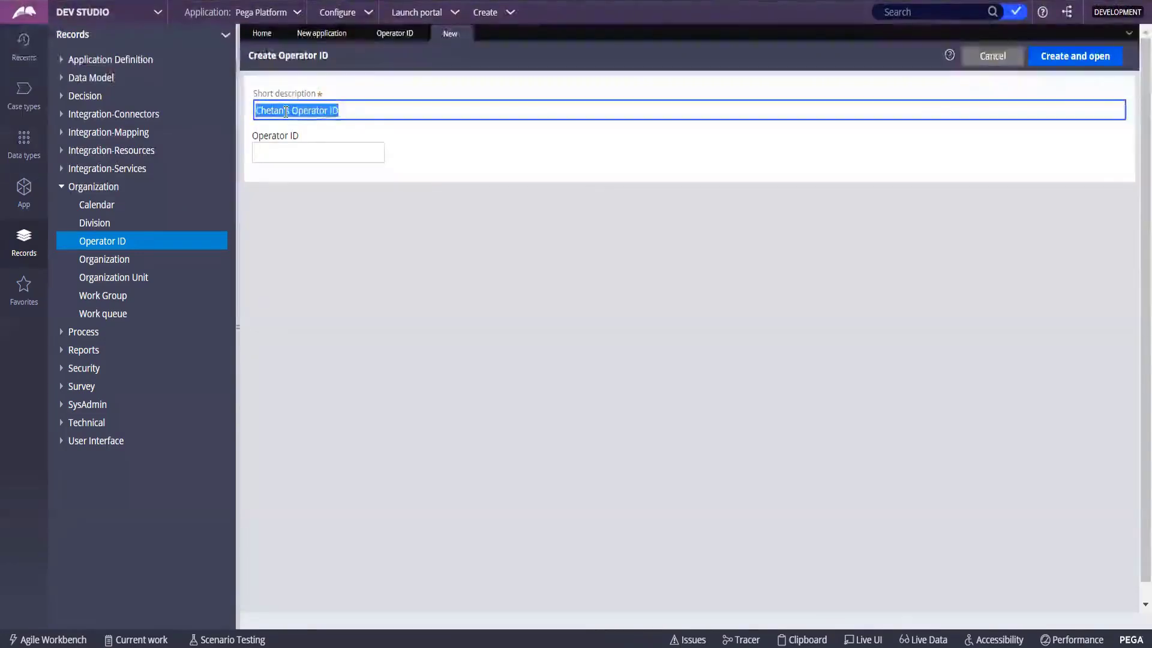
{"action": "type", "text": "Chetan"}
{"action": "key", "text": "Tab"}
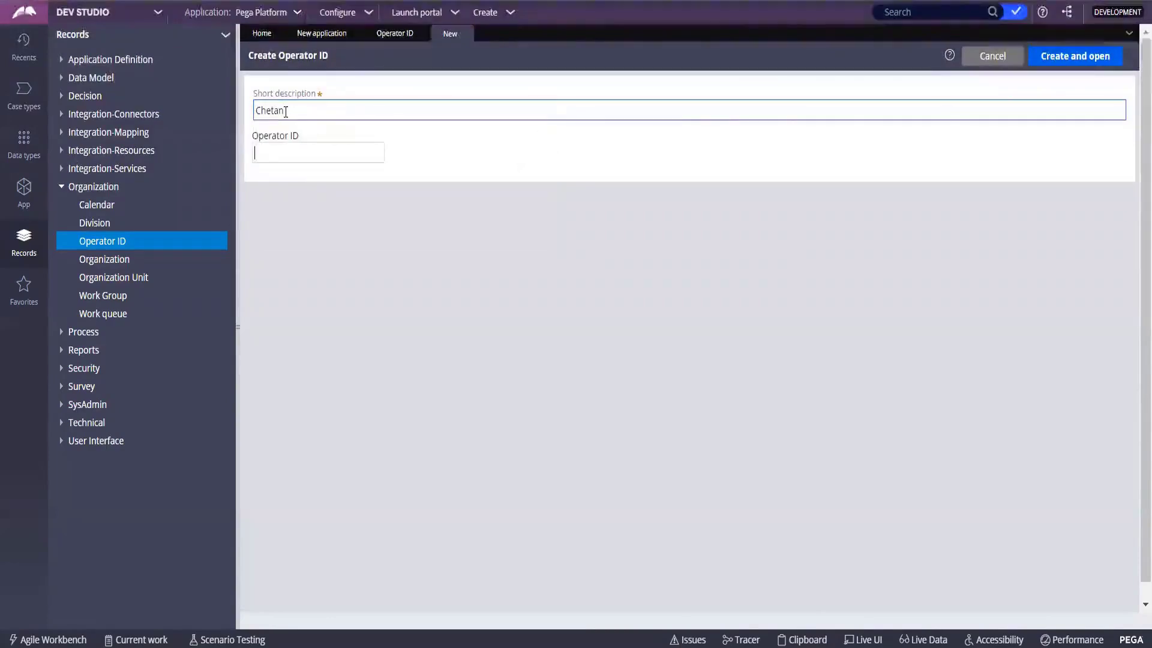
{"action": "type", "text": "Chetan"}
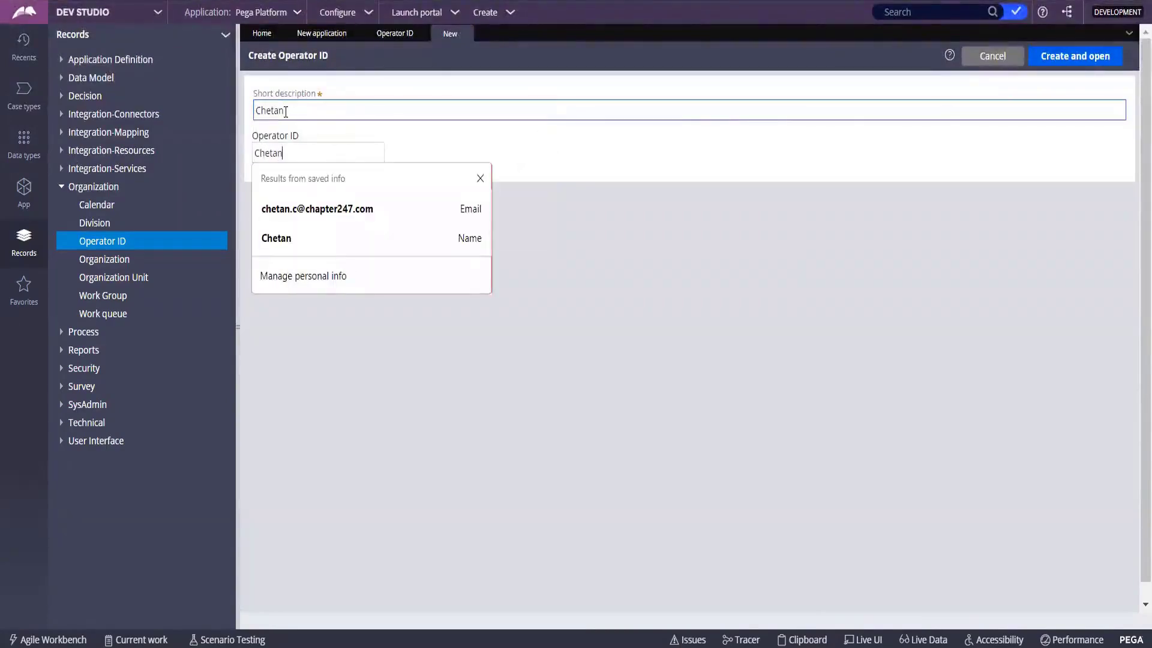
Highlight the Short description and Operator ID labels to explain the two fields.
{"action": "left_click_drag", "start_coordinate": [252, 94], "coordinate": [362, 95]}
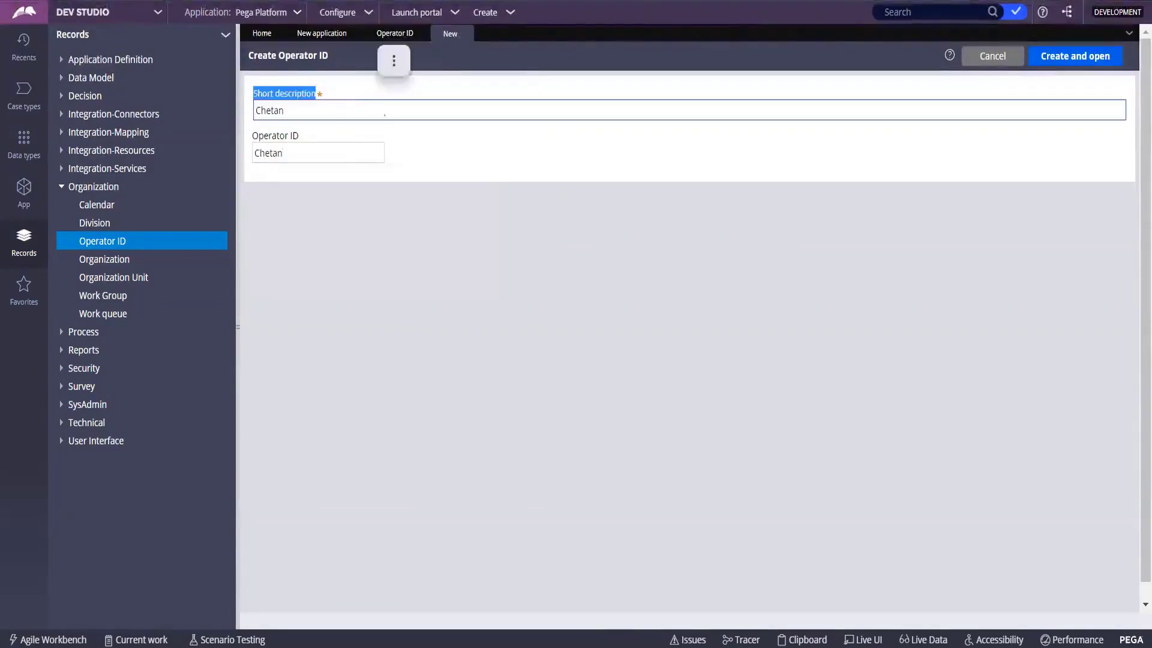
{"action": "left_click", "coordinate": [438, 155]}
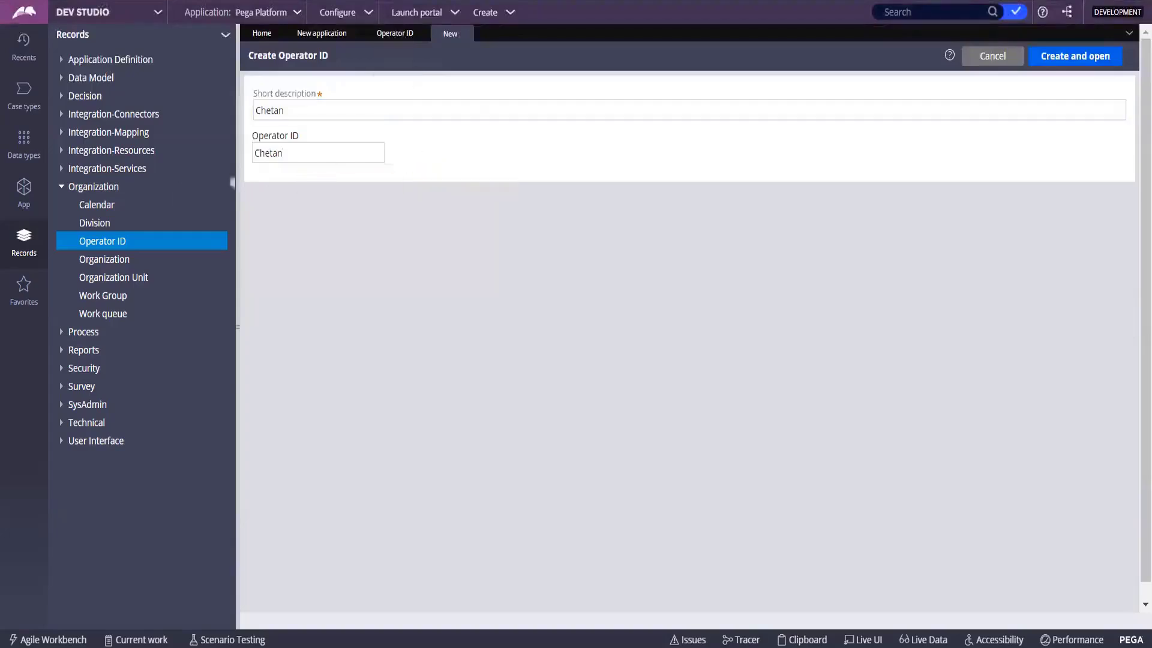
{"action": "left_click_drag", "start_coordinate": [303, 95], "coordinate": [345, 96]}
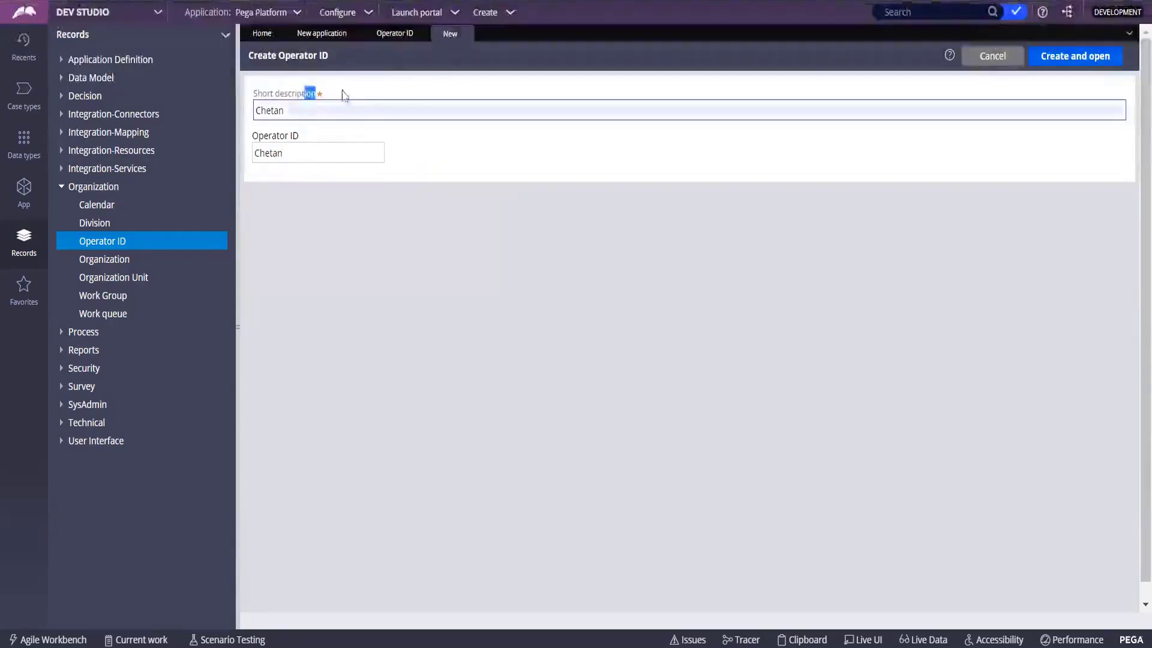
{"action": "left_click_drag", "start_coordinate": [258, 95], "coordinate": [323, 96]}
{"action": "left_click_drag", "start_coordinate": [252, 136], "coordinate": [323, 137]}
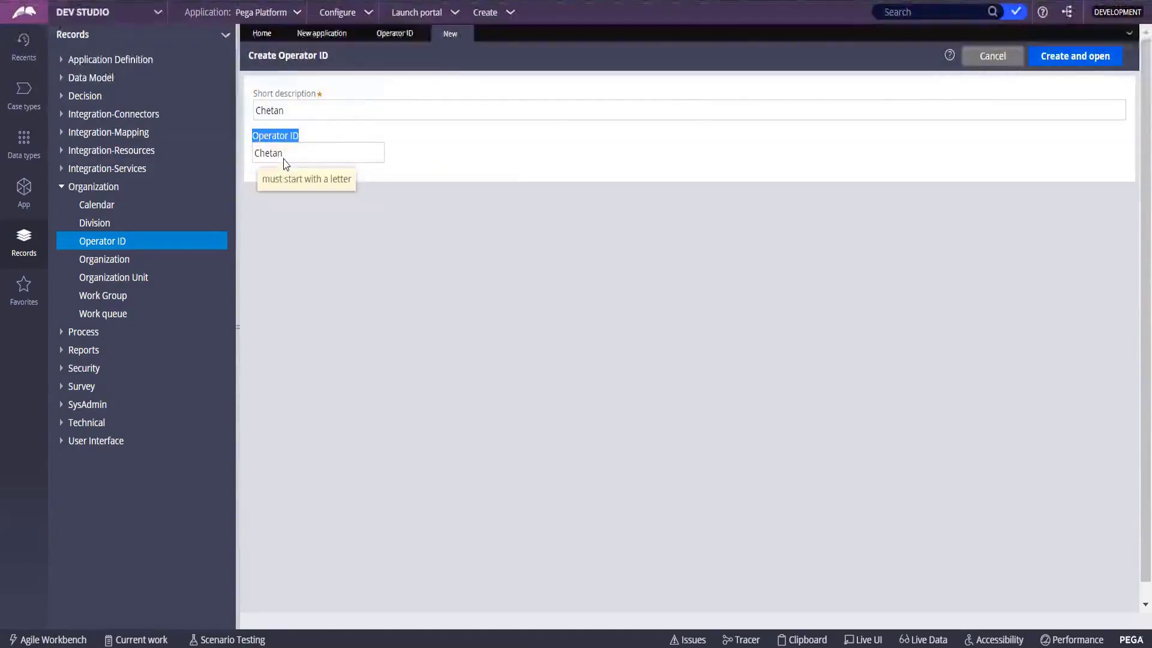
{"action": "left_click", "coordinate": [471, 146]}
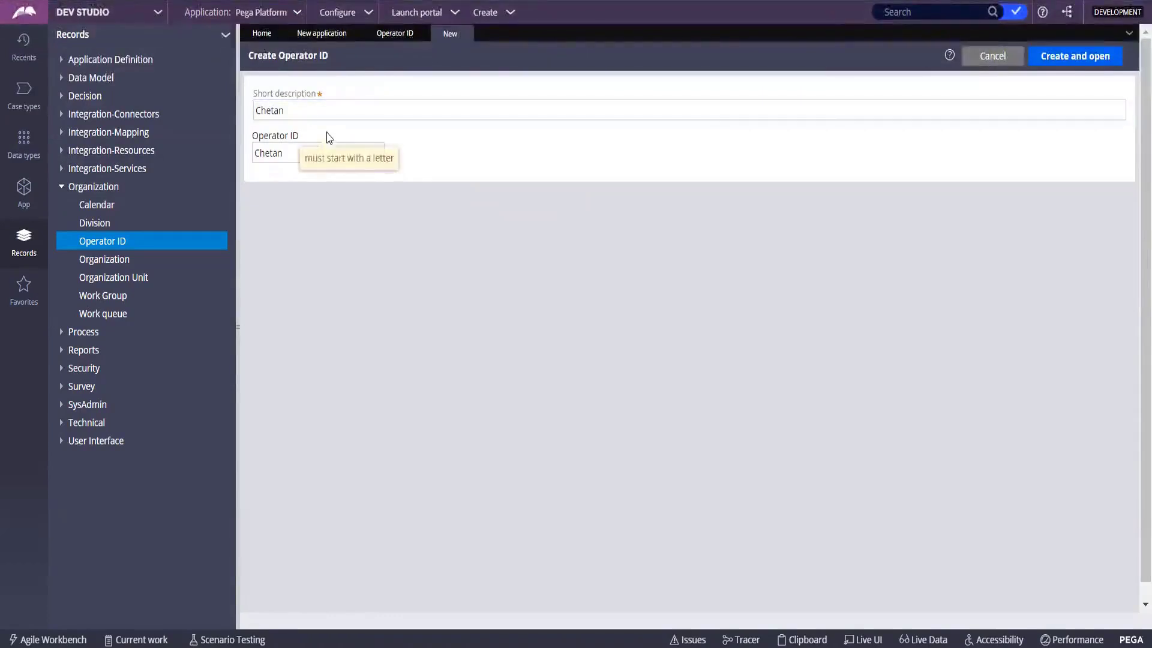
{"action": "left_click", "coordinate": [1062, 60]}
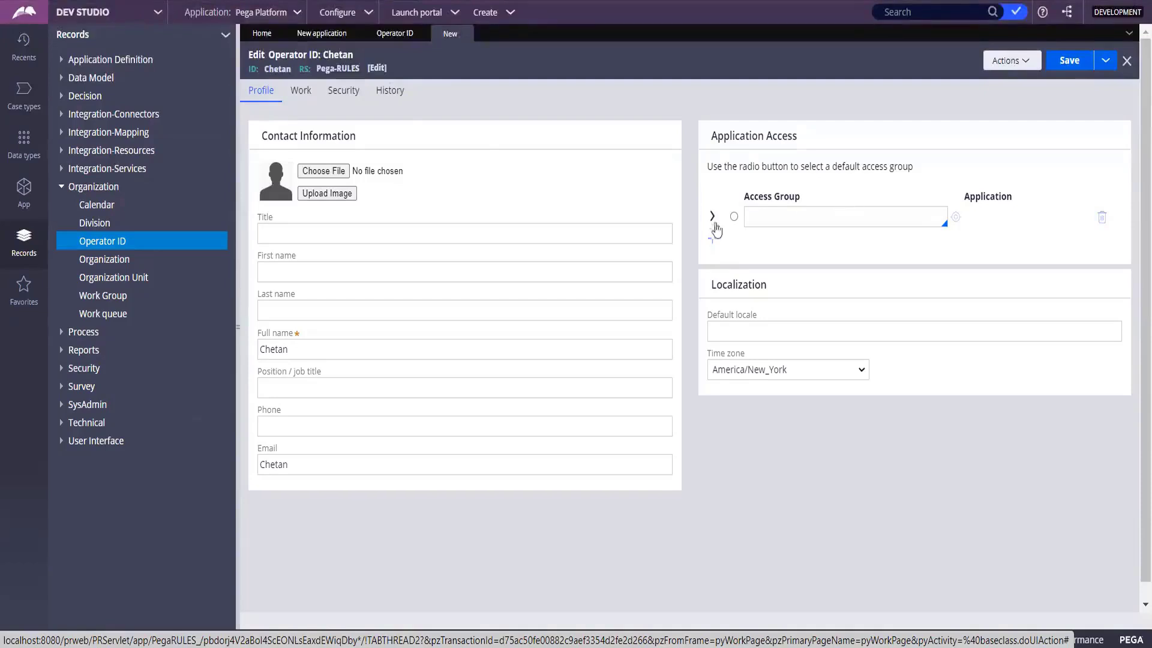
{"action": "left_click", "coordinate": [713, 219]}
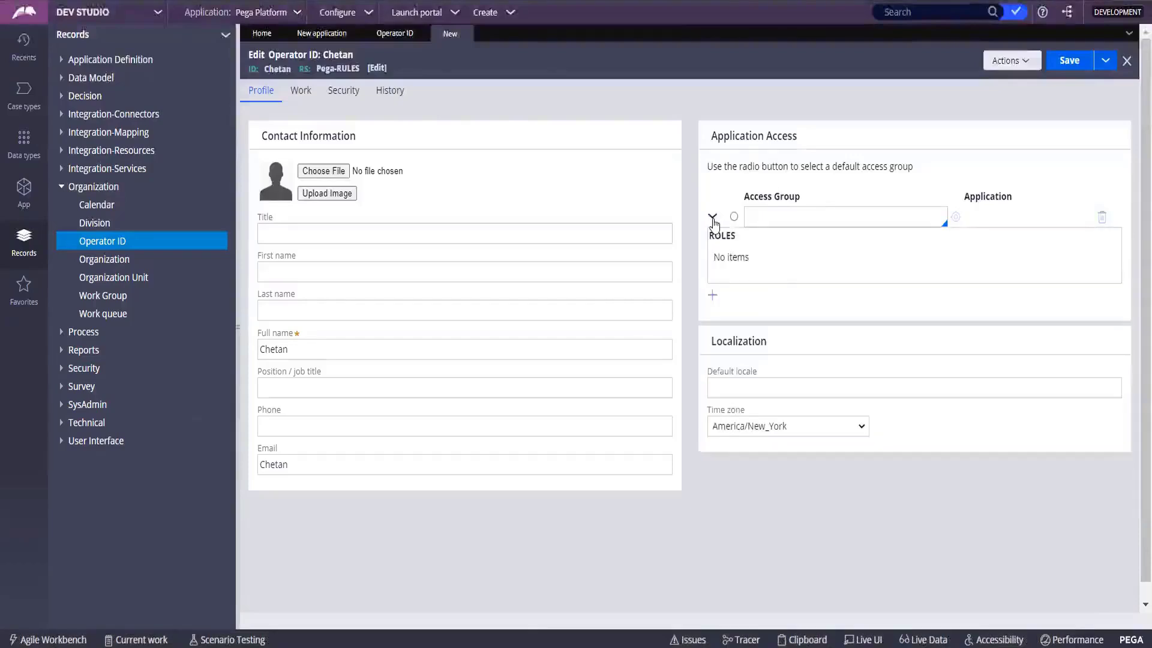
{"action": "left_click", "coordinate": [713, 219]}
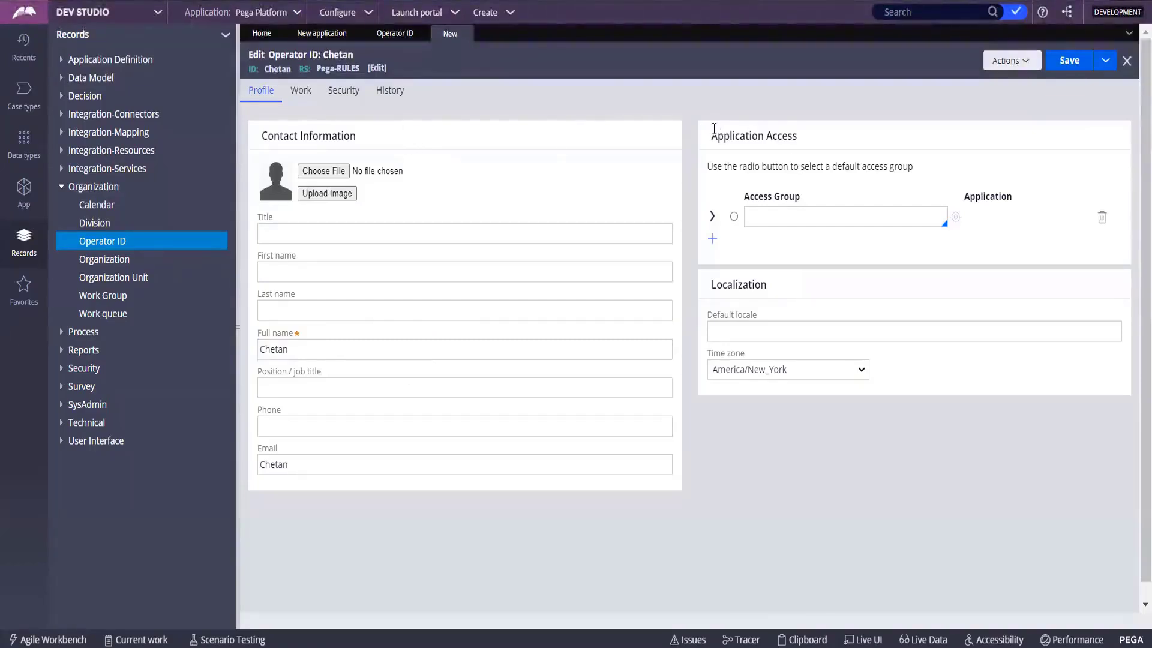
Add PRPC:Administrators as the operator's access group and mark it as the default.
{"action": "left_click_drag", "start_coordinate": [714, 128], "coordinate": [836, 134]}
{"action": "left_click", "coordinate": [766, 217]}
{"action": "key", "text": "Down"}
{"action": "key", "text": "Down"}
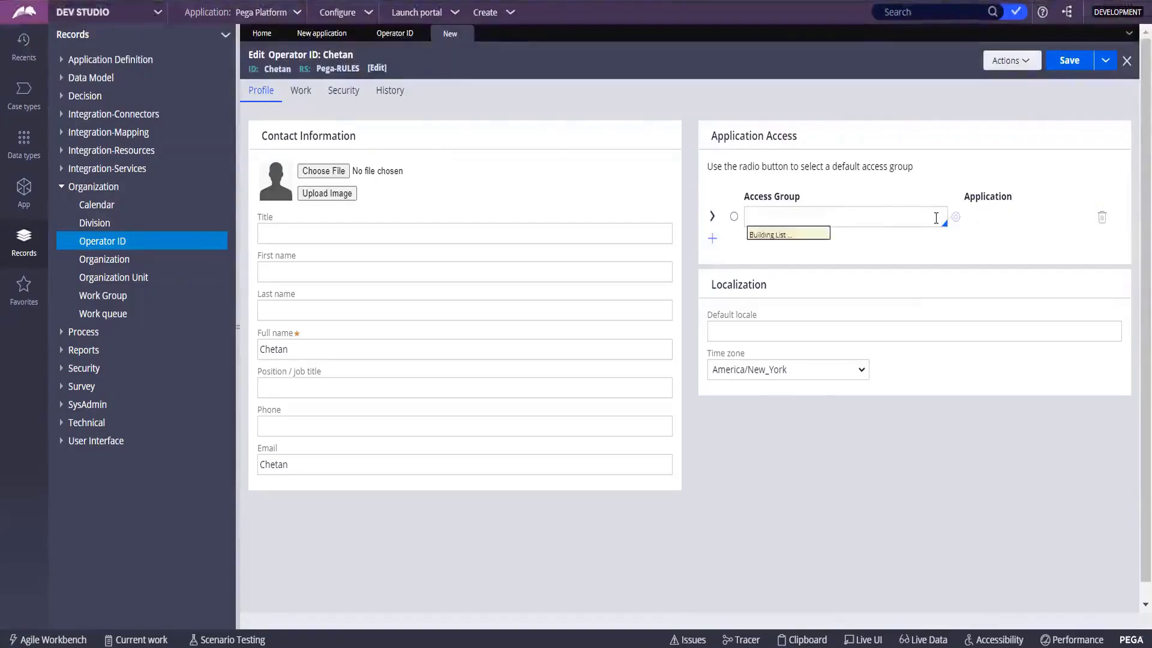
{"action": "key", "text": "Up"}
{"action": "key", "text": "Down"}
{"action": "key", "text": "Down"}
{"action": "key", "text": "Down"}
{"action": "key", "text": "Down"}
{"action": "key", "text": "Down"}
{"action": "key", "text": "Down"}
{"action": "key", "text": "Down"}
{"action": "key", "text": "Down"}
{"action": "key", "text": "Down"}
{"action": "key", "text": "Down"}
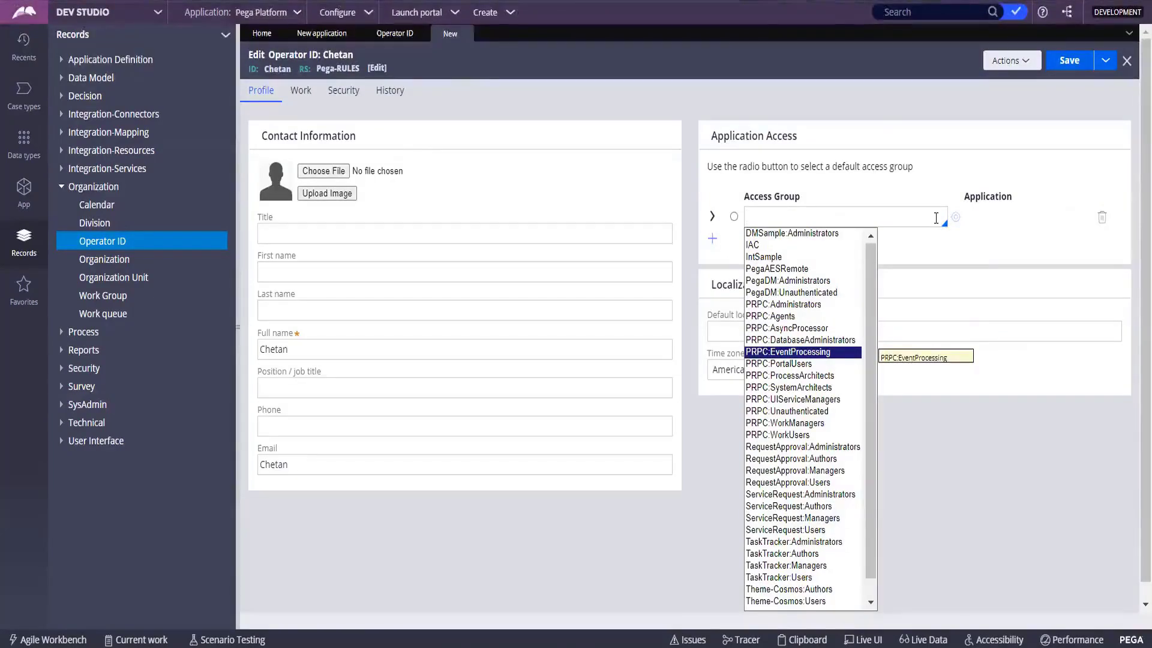
{"action": "type", "text": "rp"}
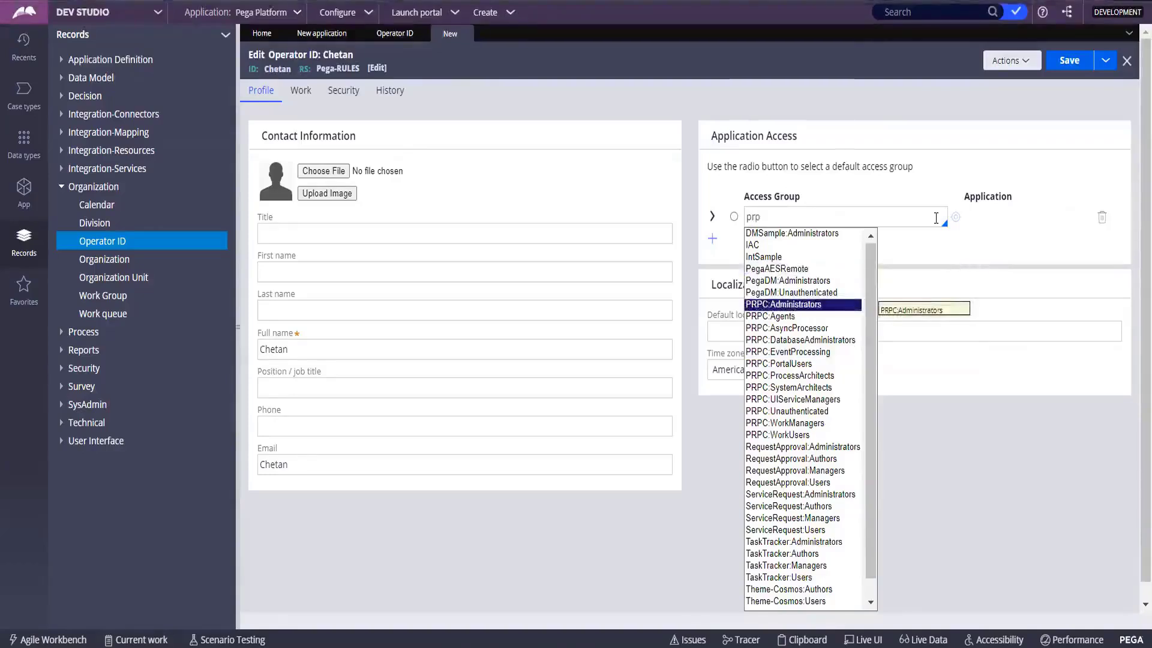
{"action": "key", "text": "Return"}
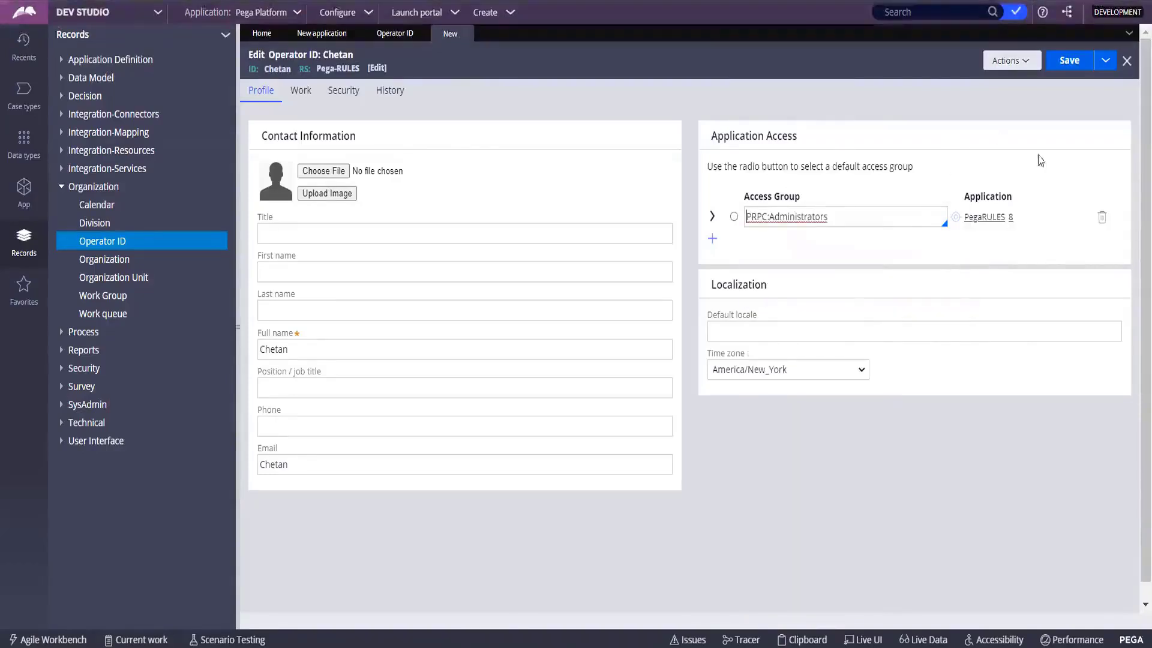
{"action": "left_click", "coordinate": [734, 216]}
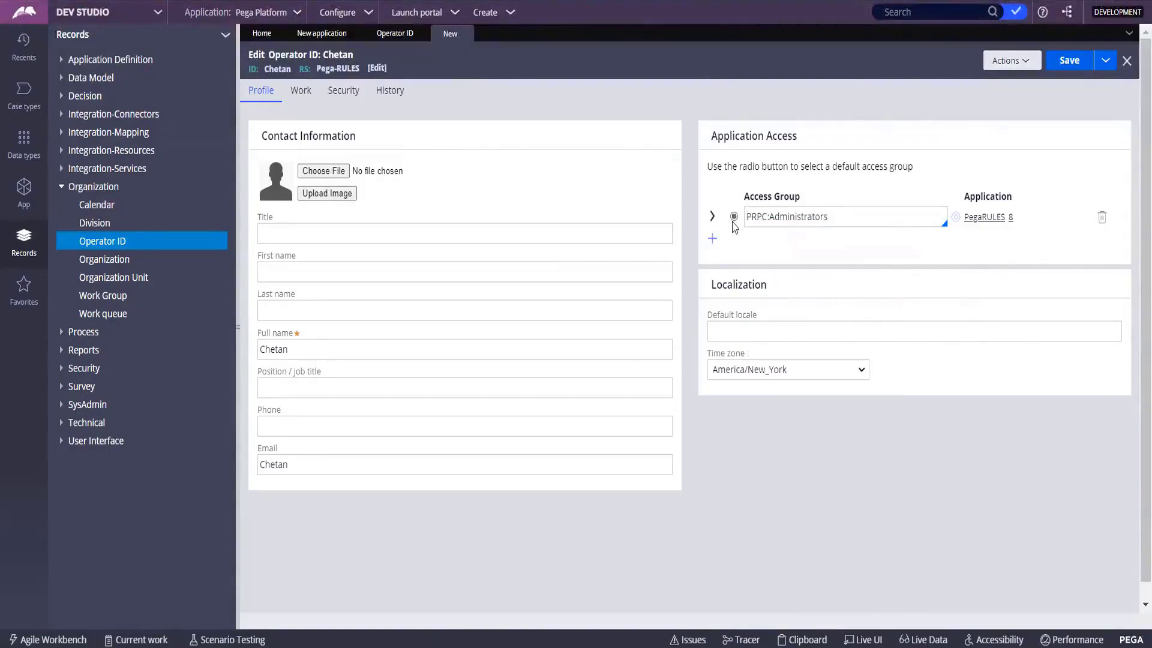
{"action": "left_click", "coordinate": [885, 340]}
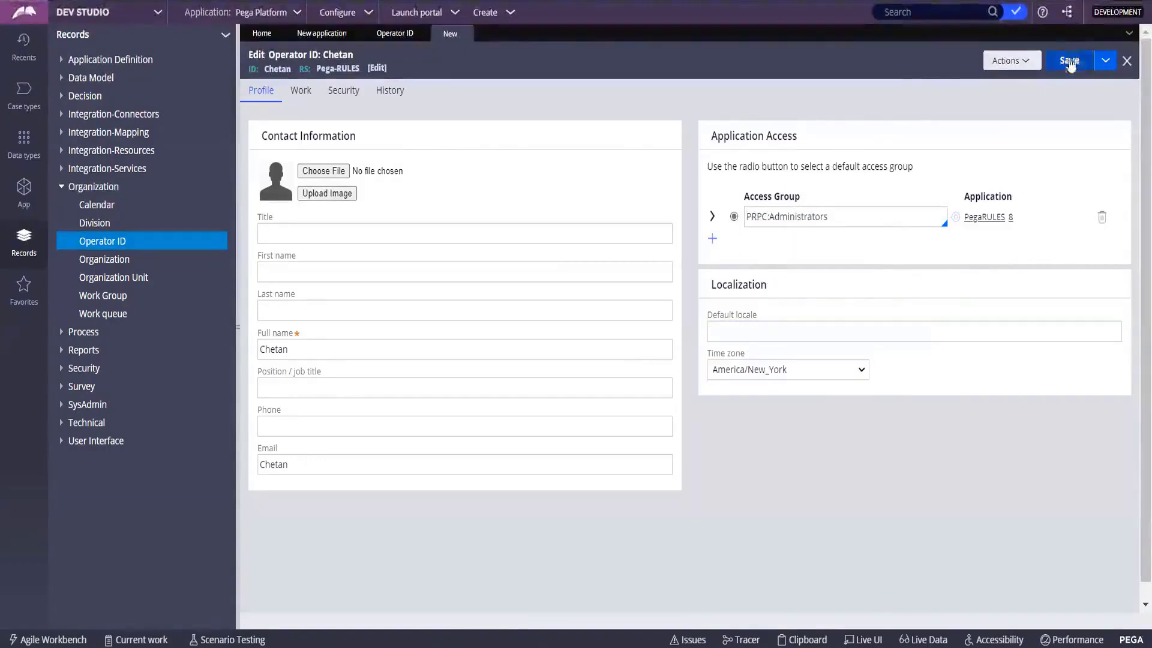
{"action": "left_click", "coordinate": [279, 235]}
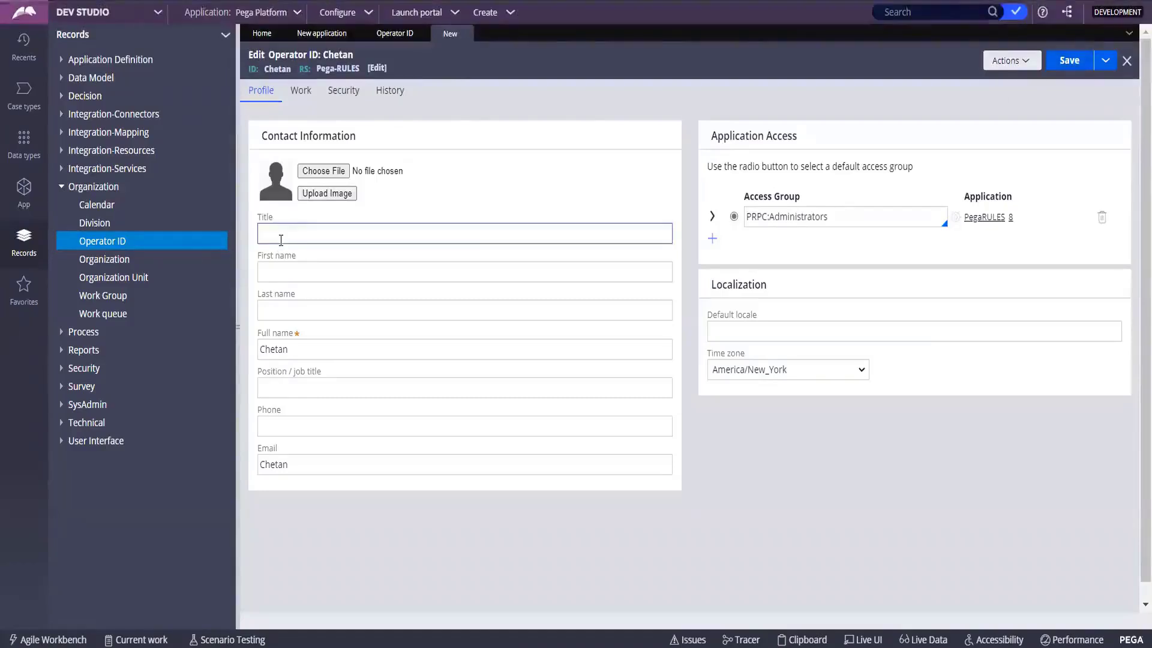
Enter title Mr plus the operator's first and last names on the Profile tab.
{"action": "type", "text": "Mr"}
{"action": "key", "text": "Tab"}
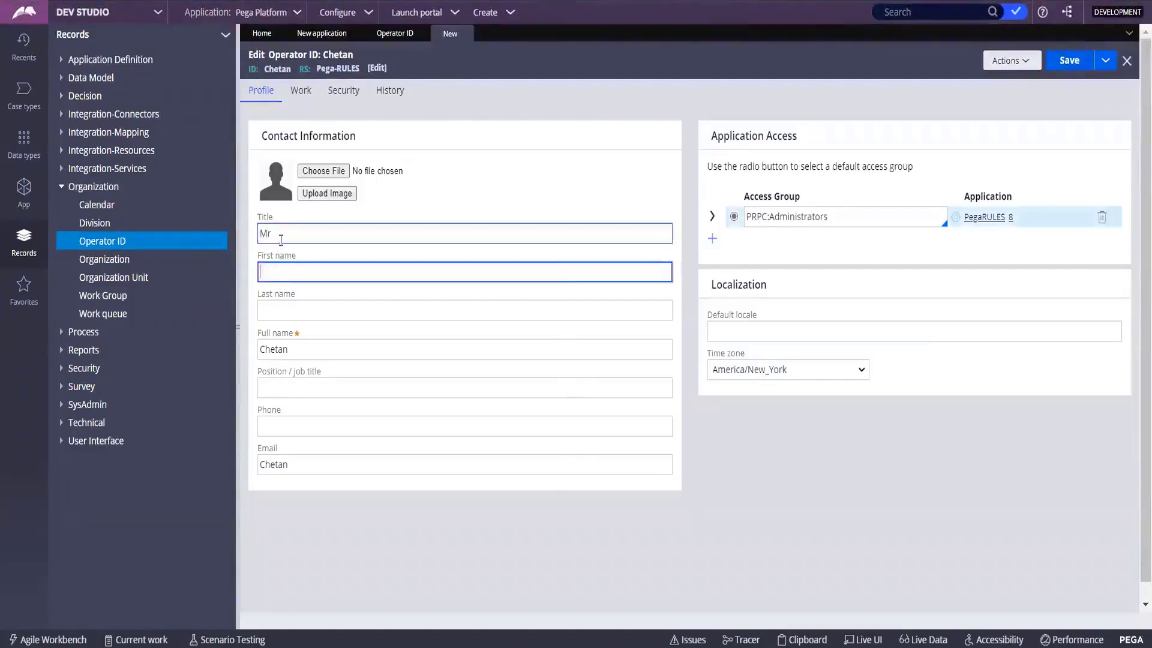
{"action": "key", "text": "Tab"}
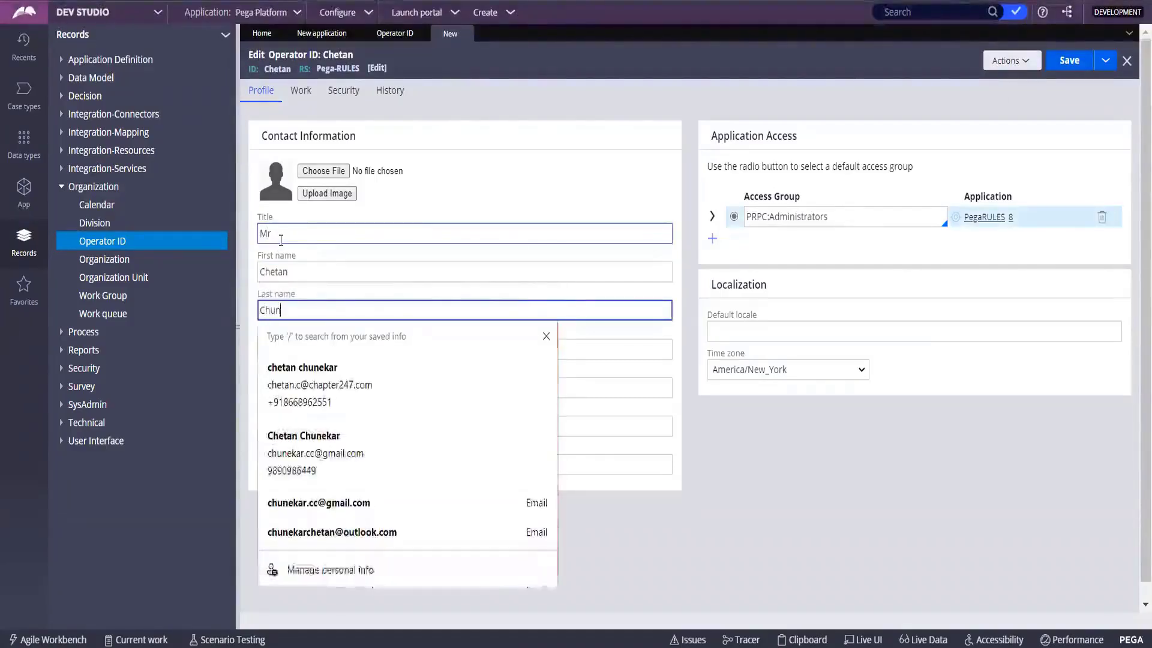
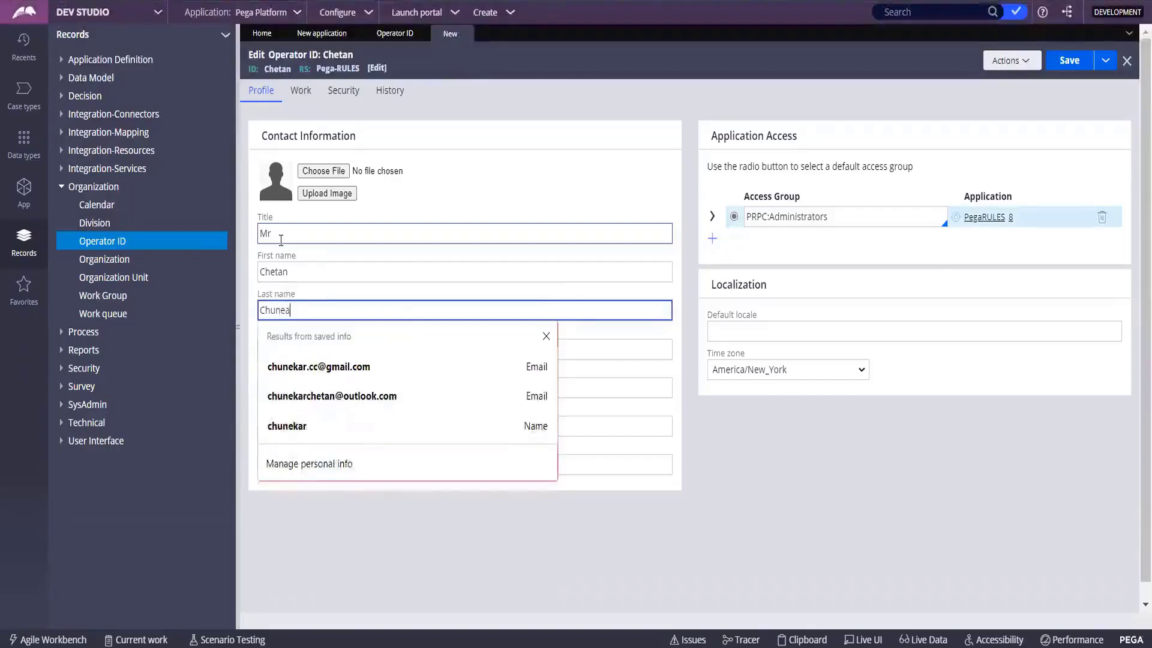
{"action": "key", "text": "Tab"}
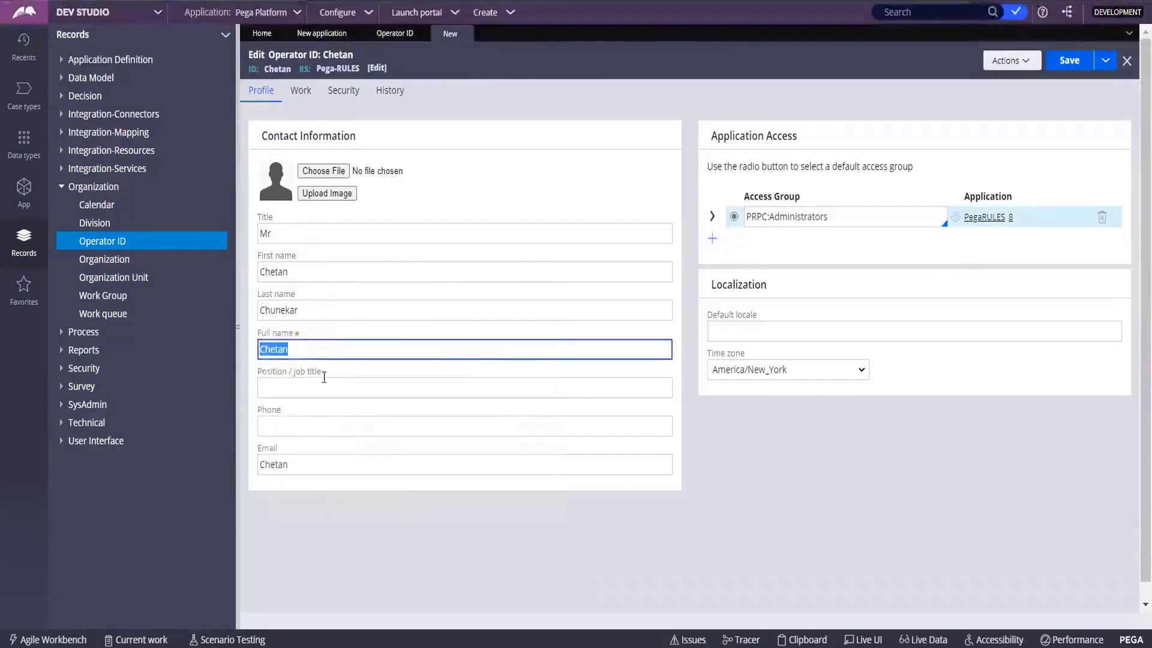
{"action": "left_click", "coordinate": [298, 429]}
{"action": "left_click", "coordinate": [759, 551]}
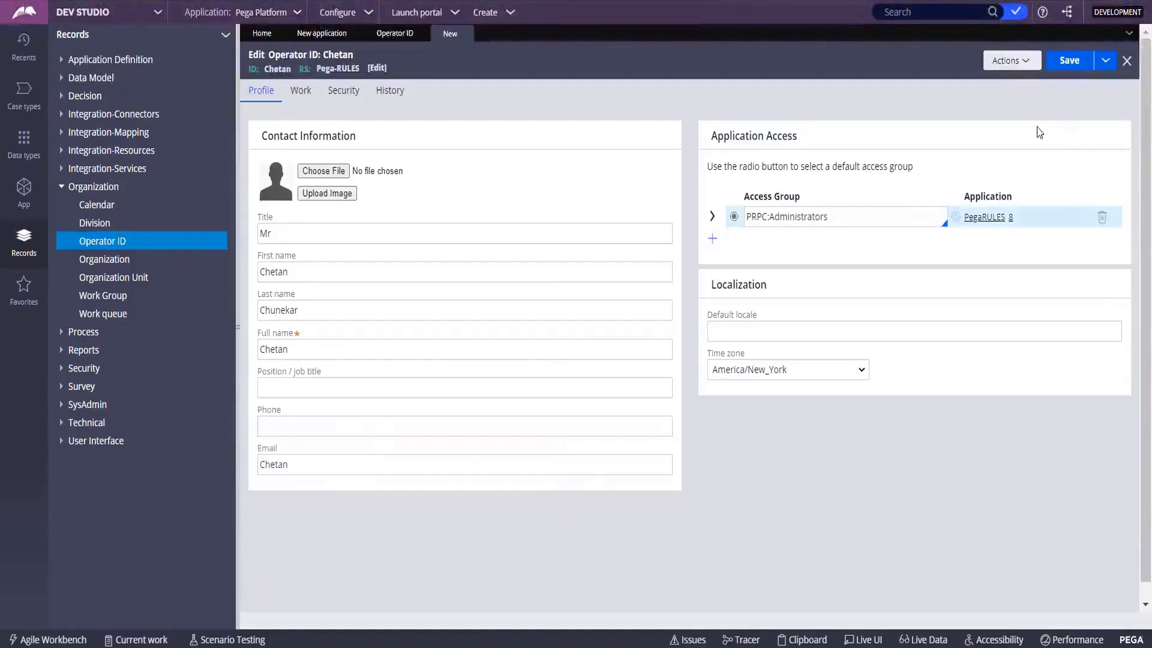
{"action": "left_click_drag", "start_coordinate": [358, 465], "coordinate": [206, 477]}
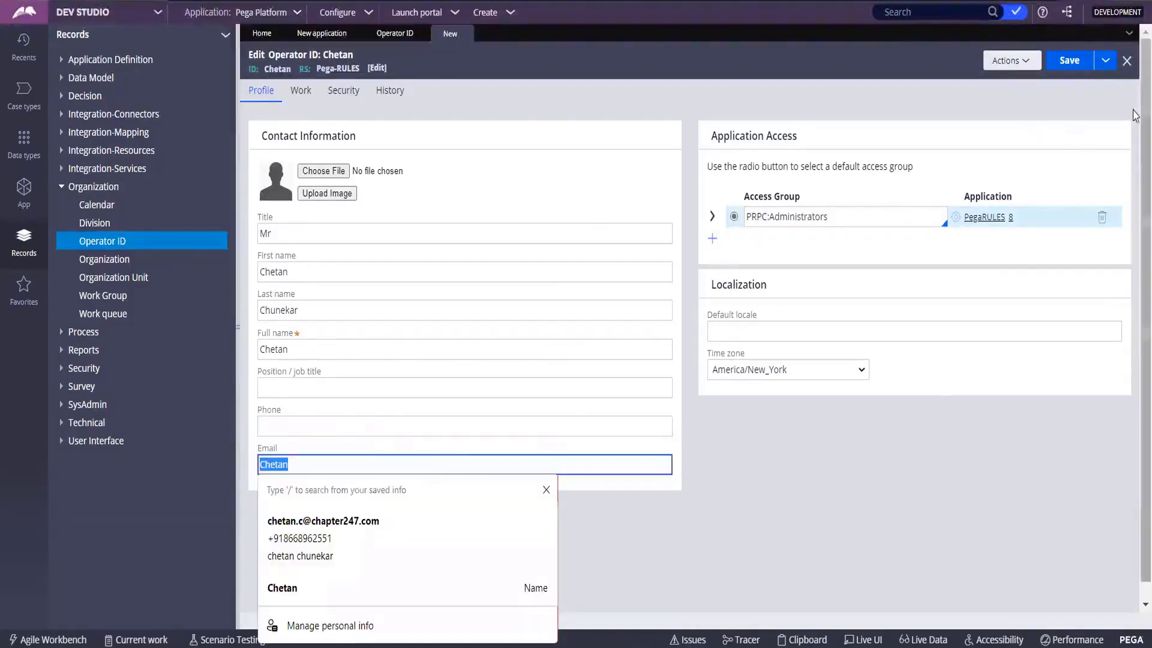
Save the operator record, note the four reported errors, and open the Work tab.
{"action": "left_click", "coordinate": [1069, 60]}
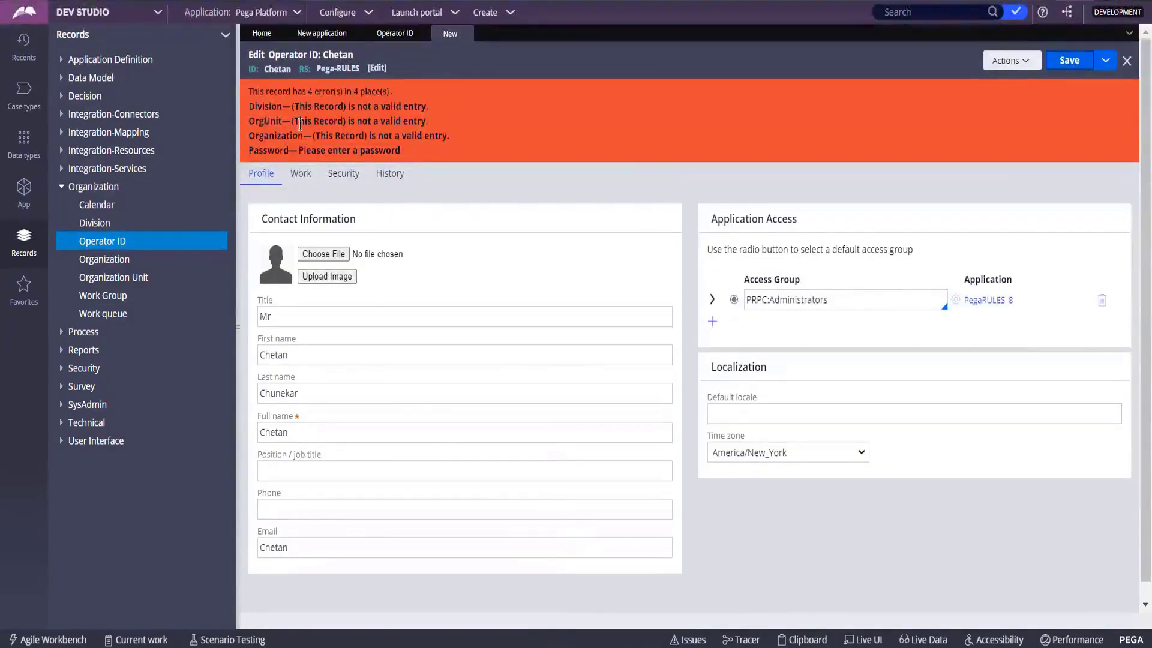
{"action": "left_click", "coordinate": [359, 323]}
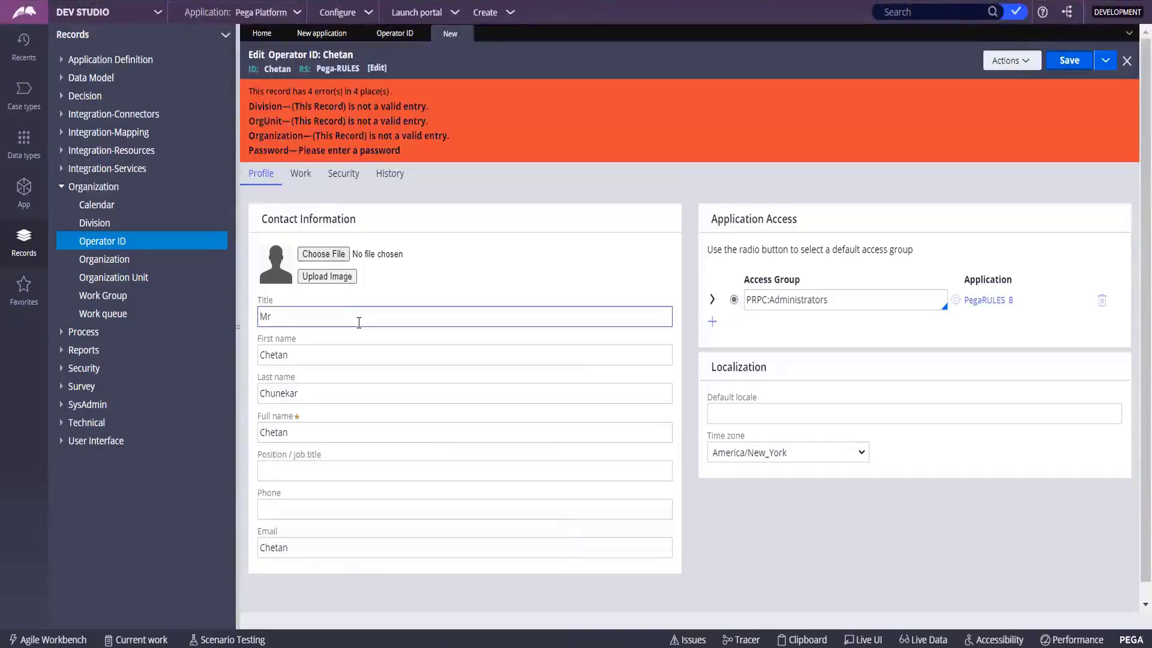
{"action": "left_click", "coordinate": [301, 173]}
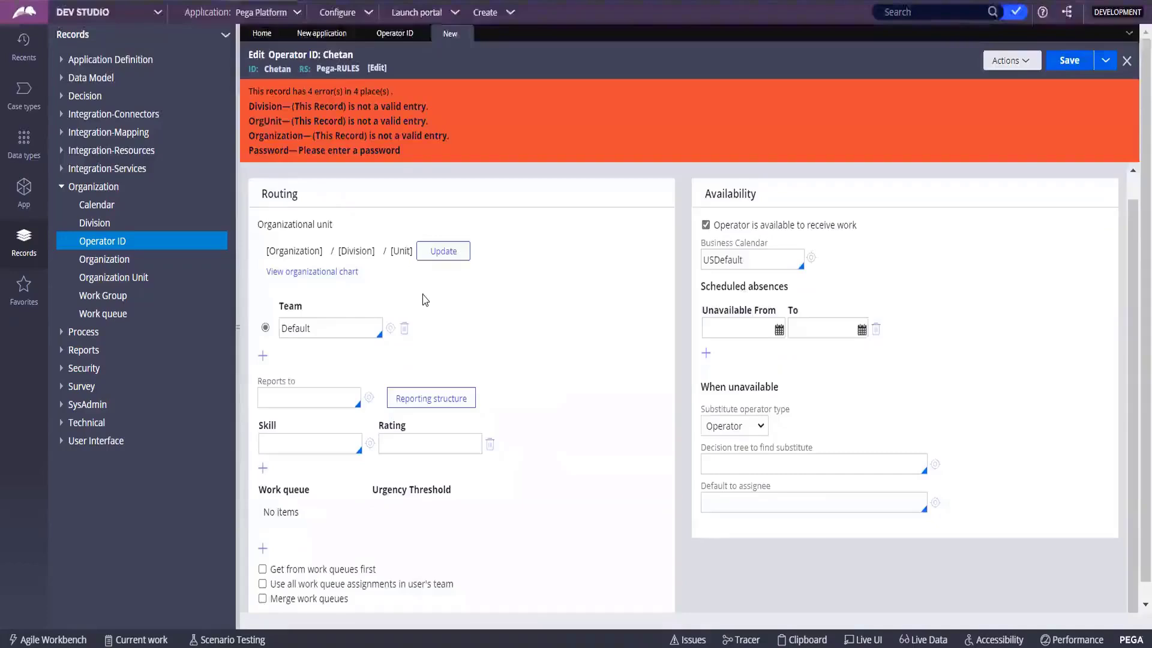
Open the organizational unit editor and choose DMOrg as the organization.
{"action": "scroll", "coordinate": [424, 299], "scroll_direction": "down", "scroll_amount": 1}
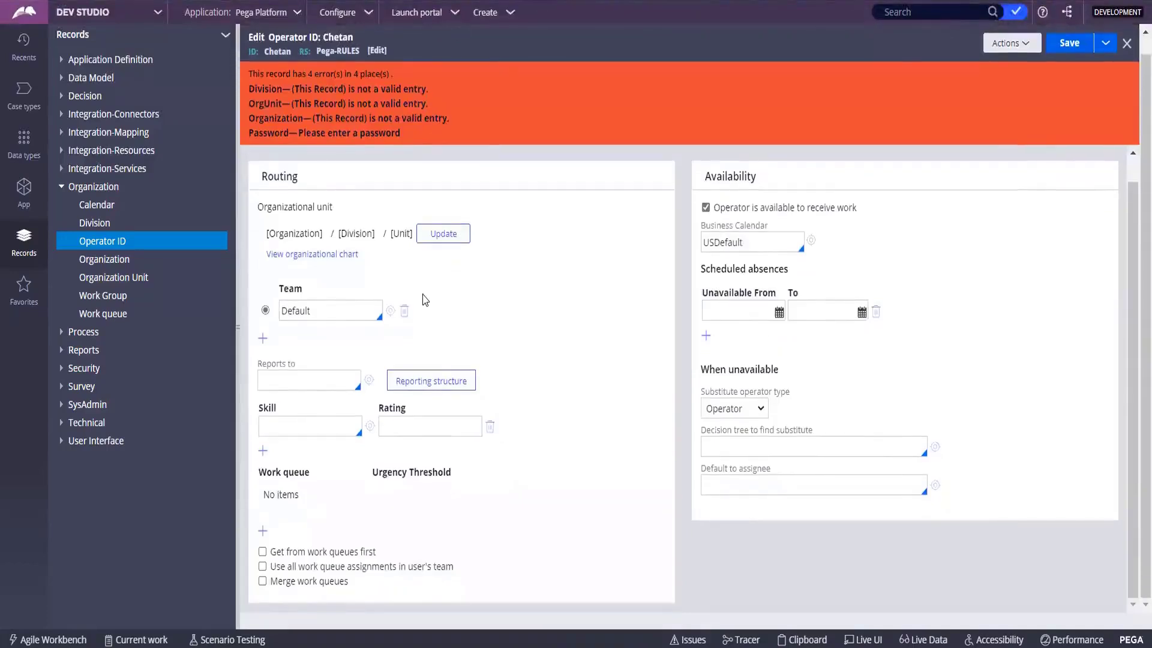
{"action": "left_click", "coordinate": [444, 247]}
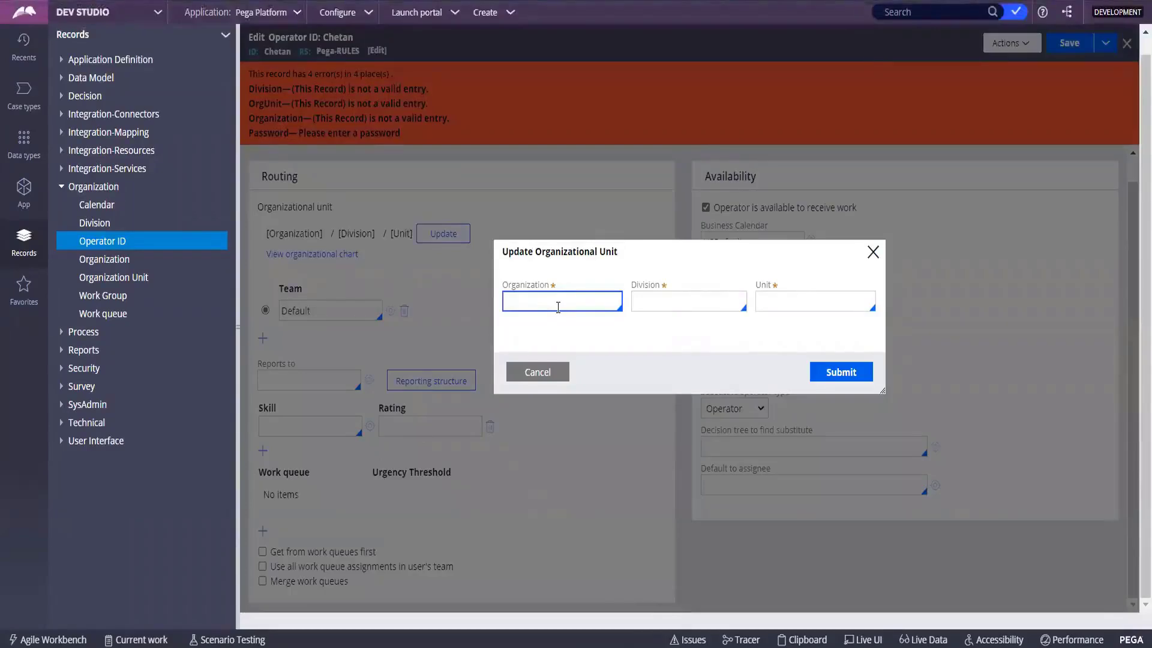
{"action": "key", "text": "BackSpace"}
{"action": "key", "text": "BackSpace"}
{"action": "key", "text": "BackSpace"}
{"action": "key", "text": "BackSpace"}
{"action": "key", "text": "BackSpace"}
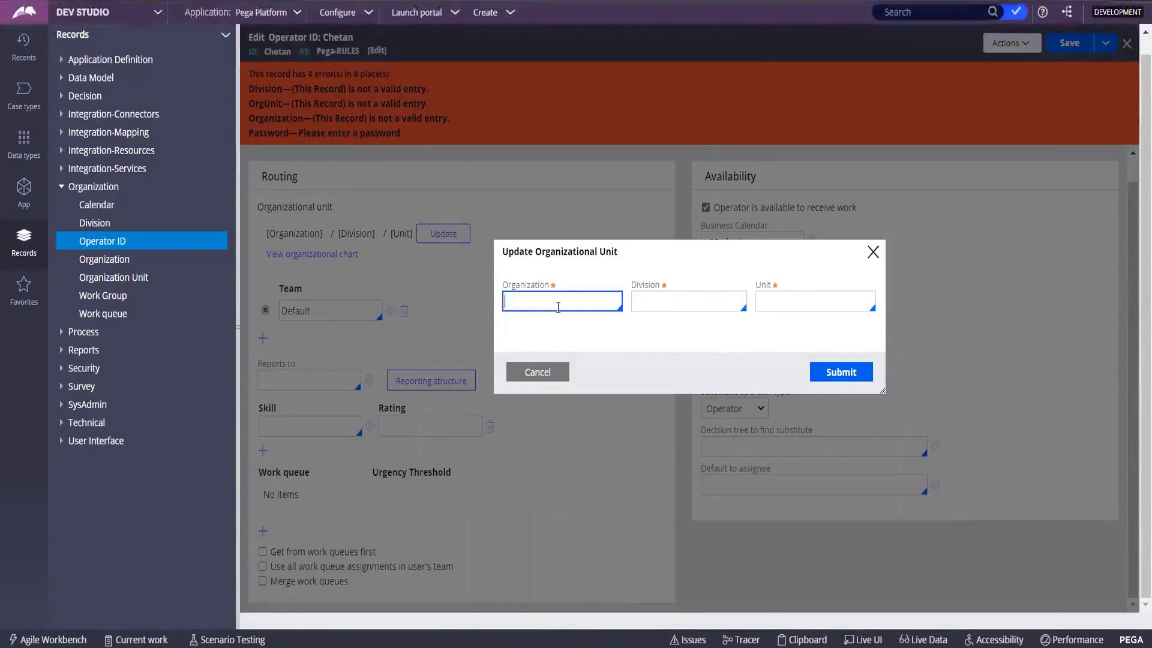
{"action": "type", "text": "C"}
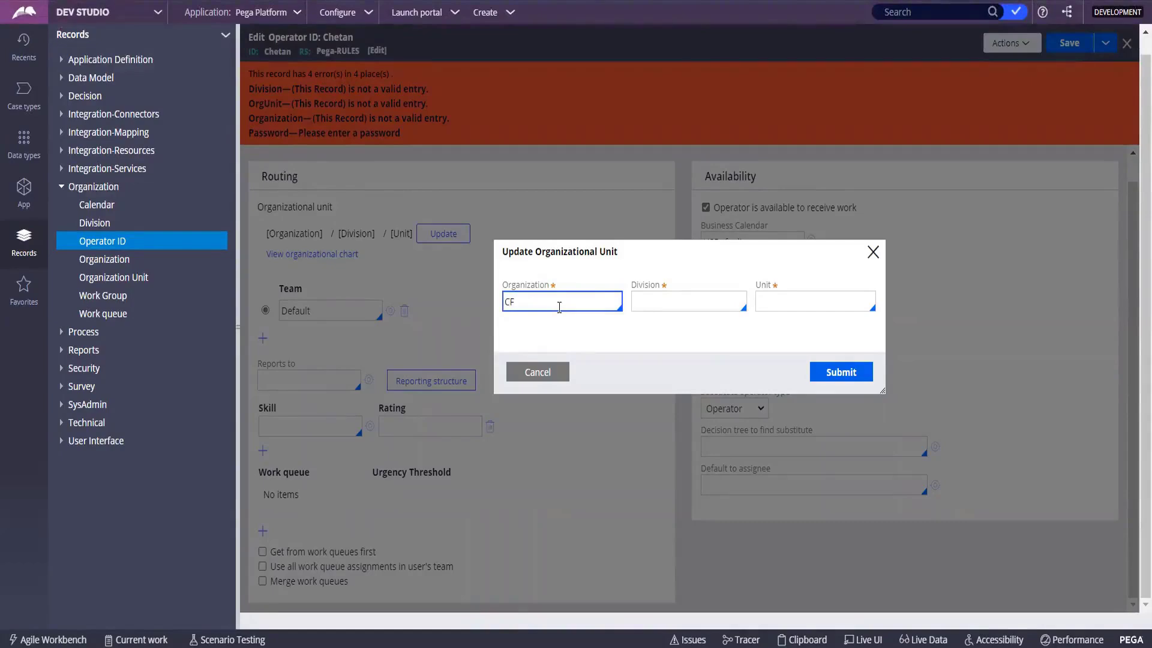
{"action": "key", "text": "BackSpace"}
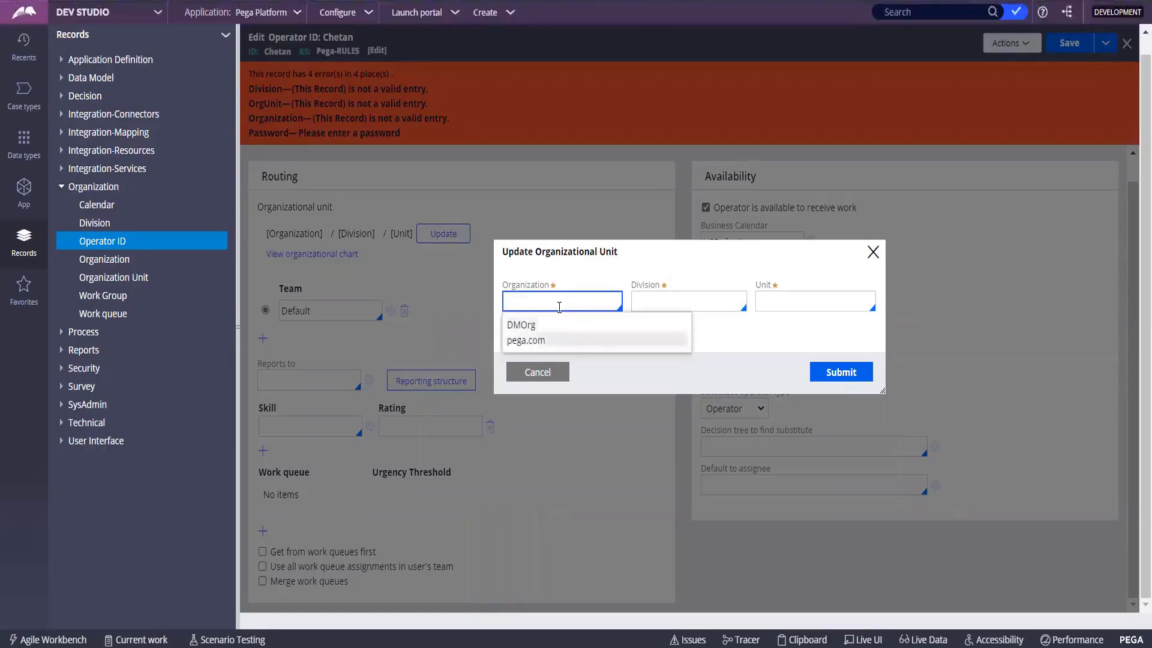
{"action": "key", "text": "Up"}
{"action": "key", "text": "Down"}
{"action": "key", "text": "Up"}
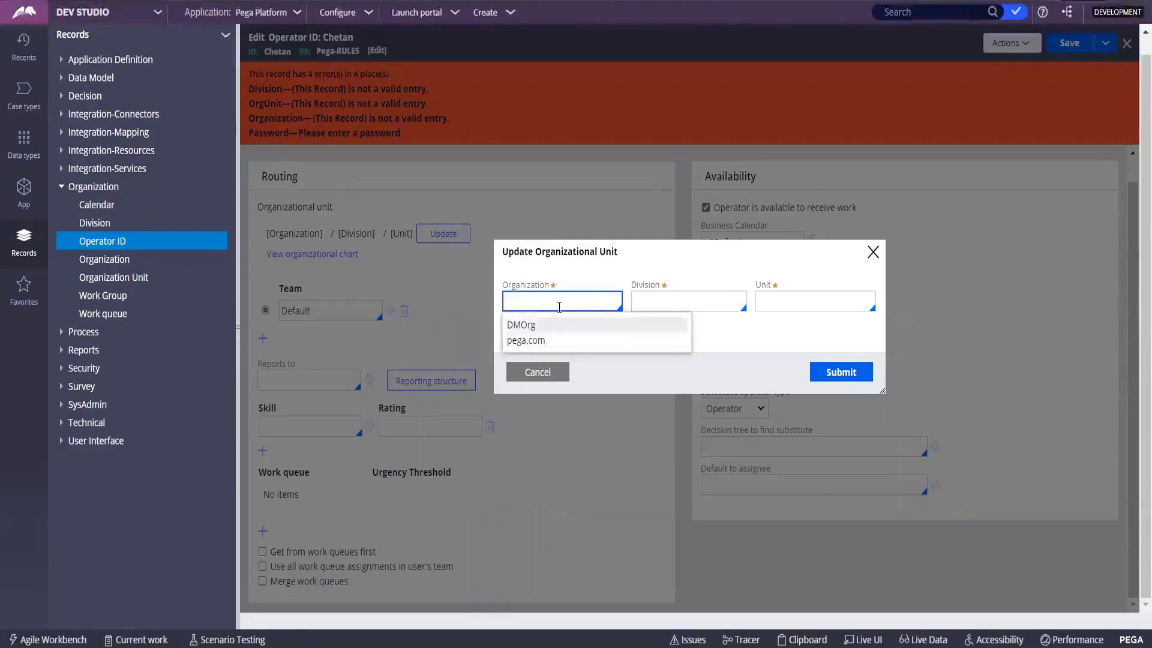
{"action": "key", "text": "Return"}
Accept Div as the division and Unit as the unit, then submit.
{"action": "key", "text": "Tab"}
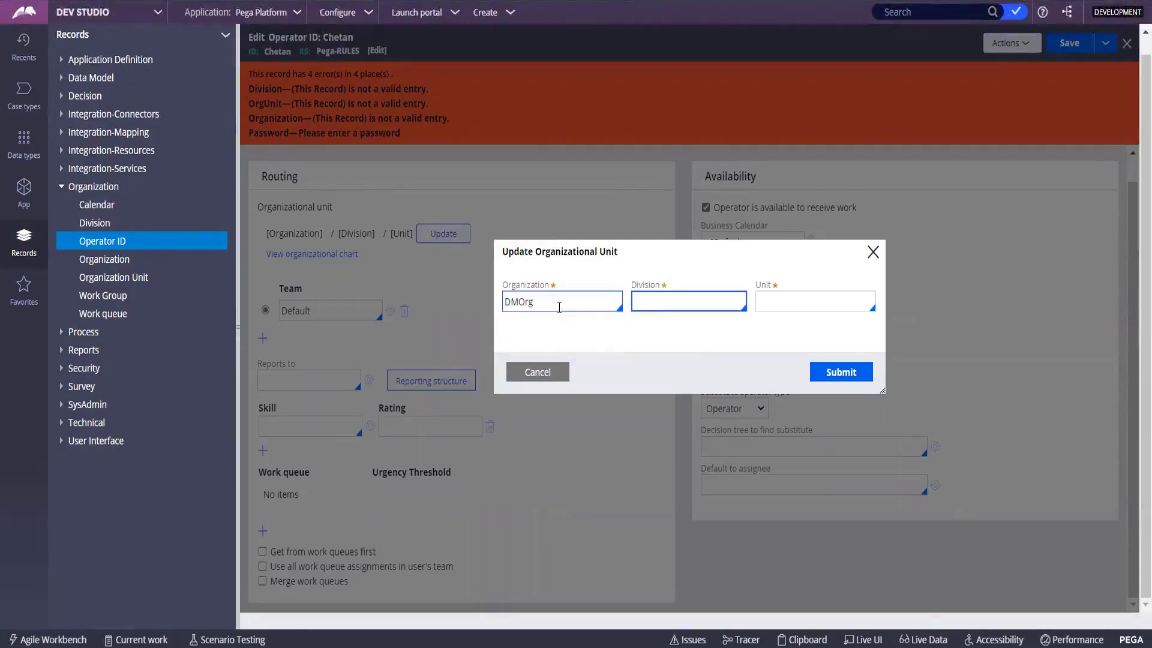
{"action": "key", "text": "Return"}
{"action": "key", "text": "Tab"}
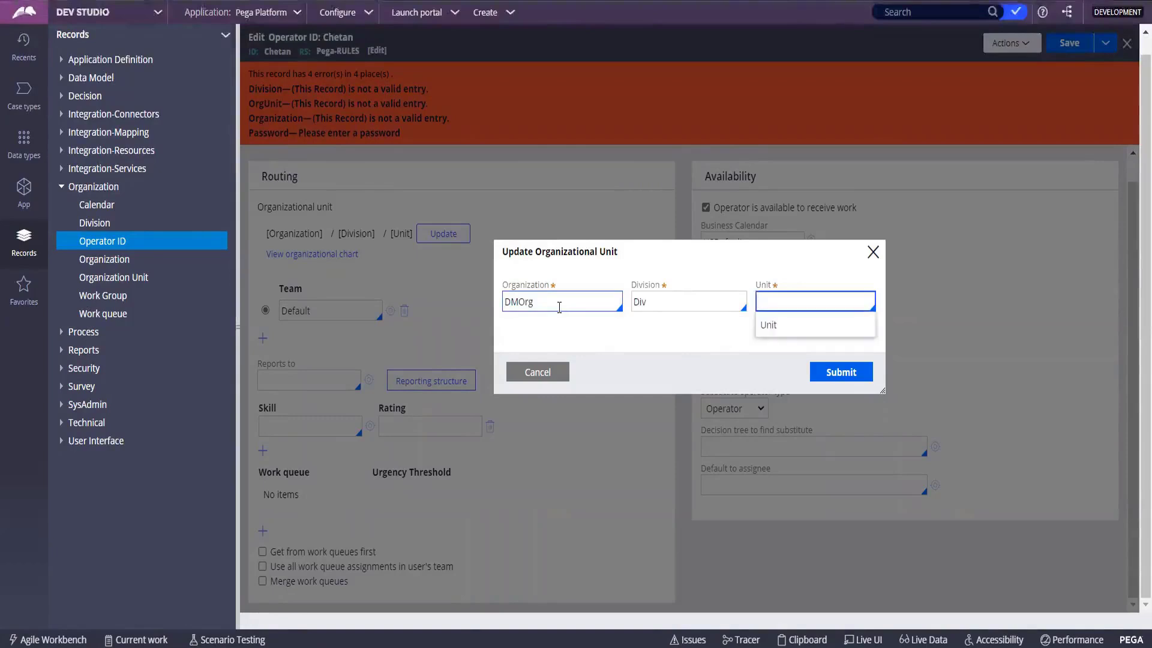
{"action": "key", "text": "Return"}
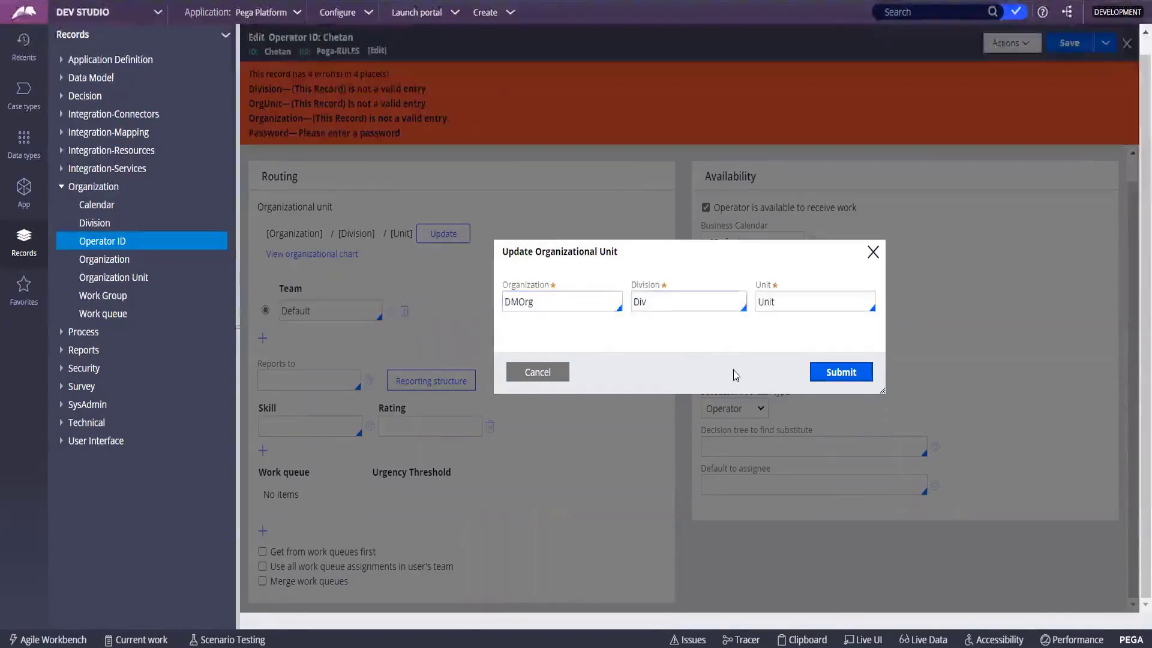
{"action": "left_click", "coordinate": [835, 374]}
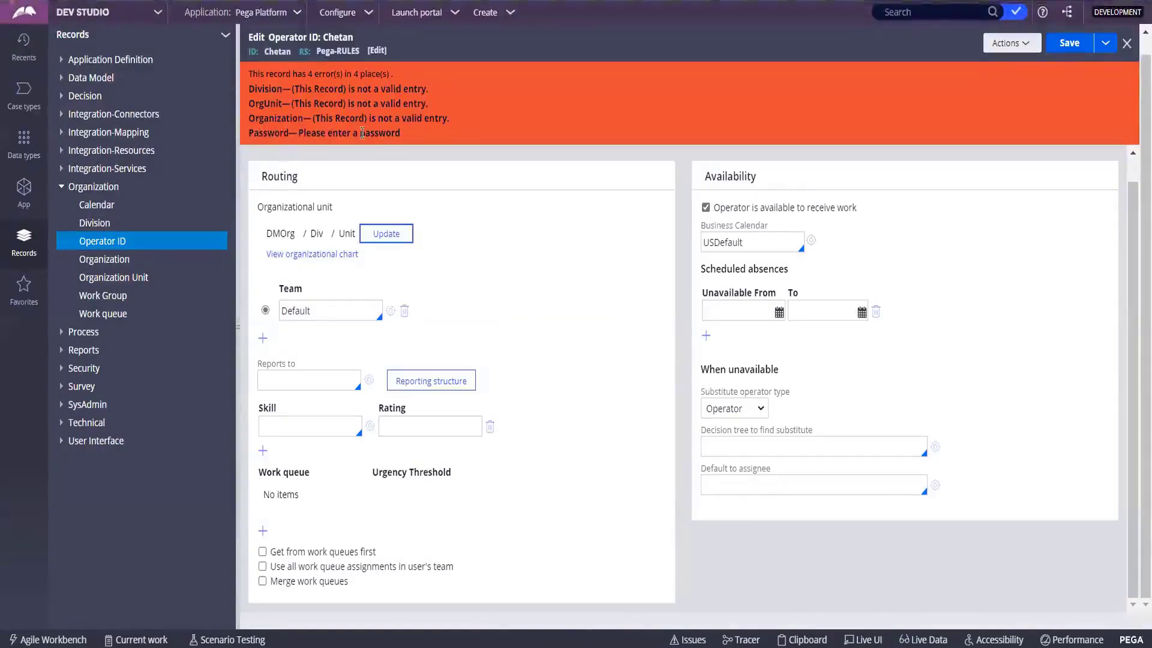
Set and confirm a new operator password on the Security tab and submit it.
{"action": "left_click", "coordinate": [1069, 43]}
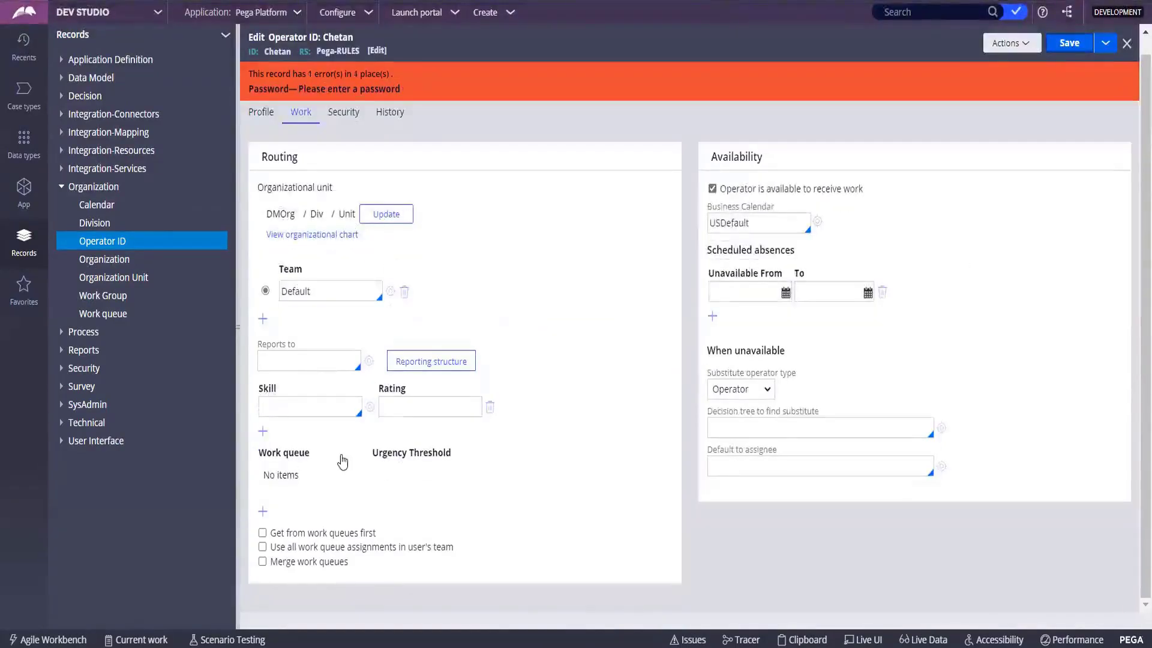
{"action": "left_click", "coordinate": [343, 114]}
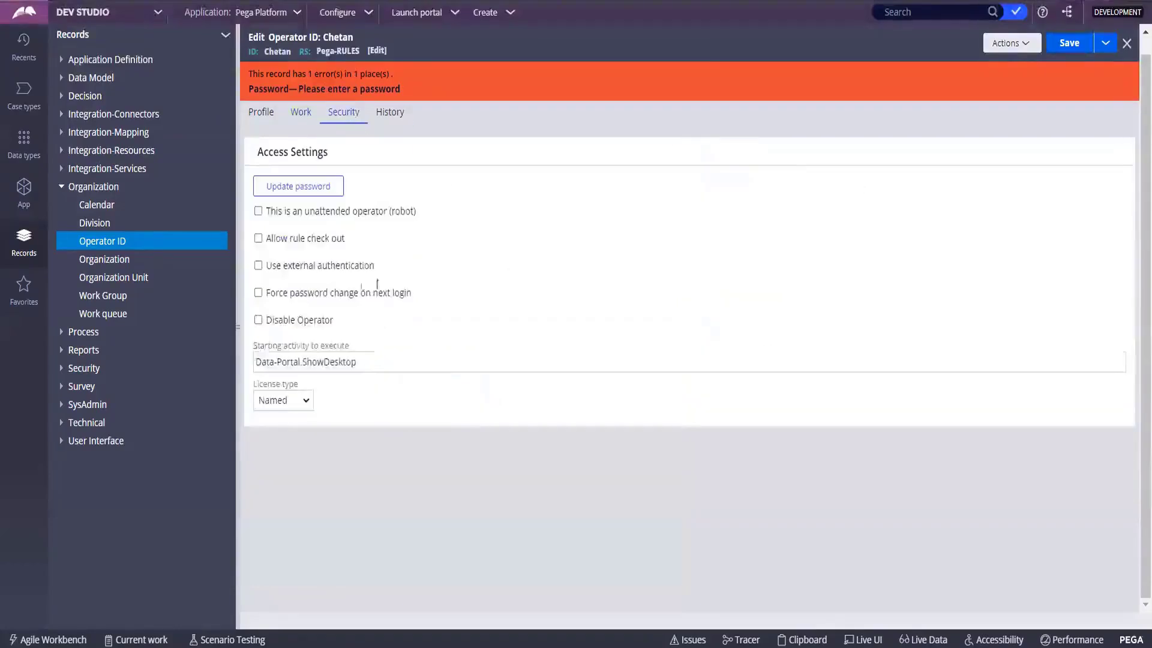
{"action": "left_click", "coordinate": [283, 188]}
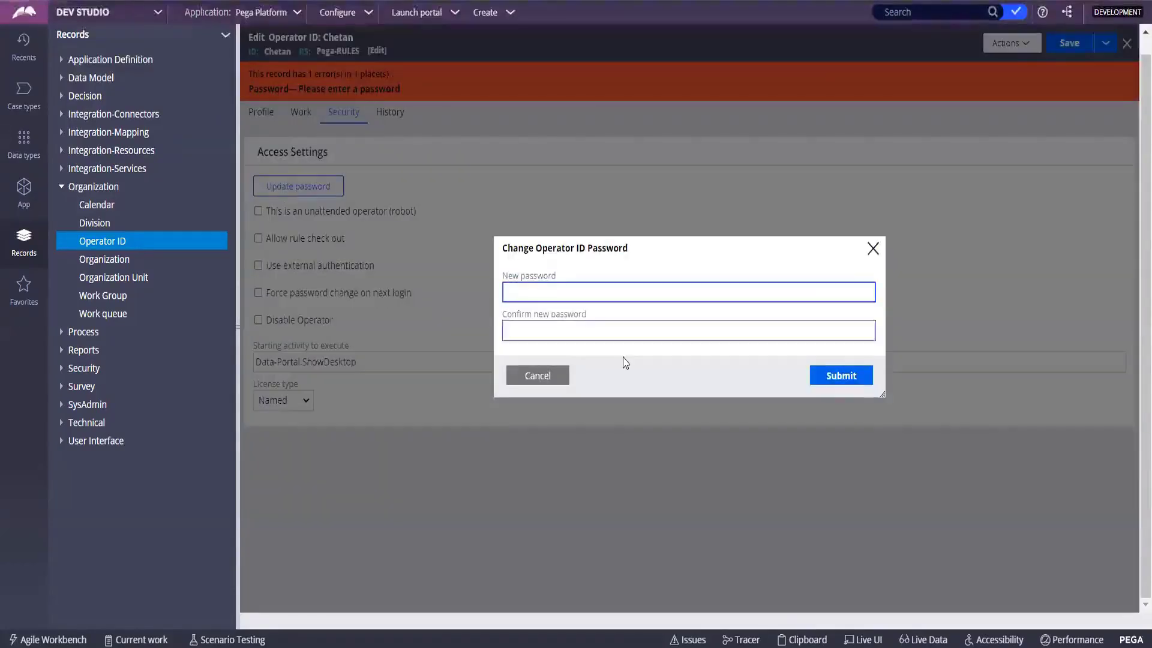
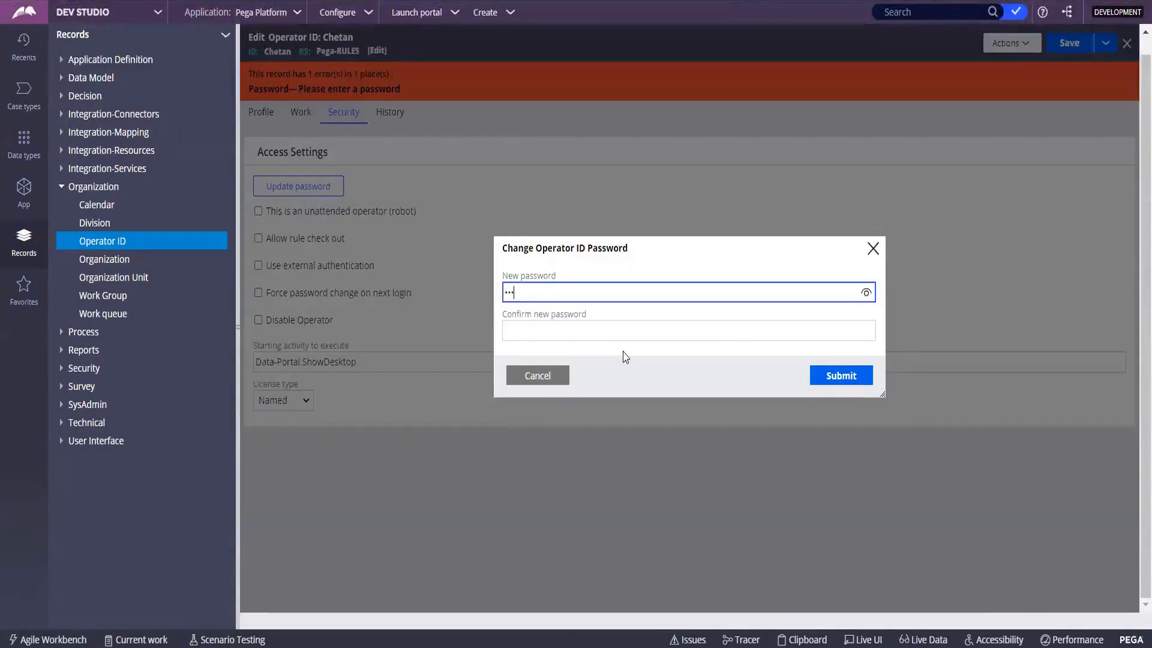
{"action": "key", "text": "BackSpace"}
{"action": "key", "text": "BackSpace"}
{"action": "key", "text": "BackSpace"}
{"action": "key", "text": "BackSpace"}
{"action": "key", "text": "BackSpace"}
{"action": "key", "text": "BackSpace"}
{"action": "key", "text": "BackSpace"}
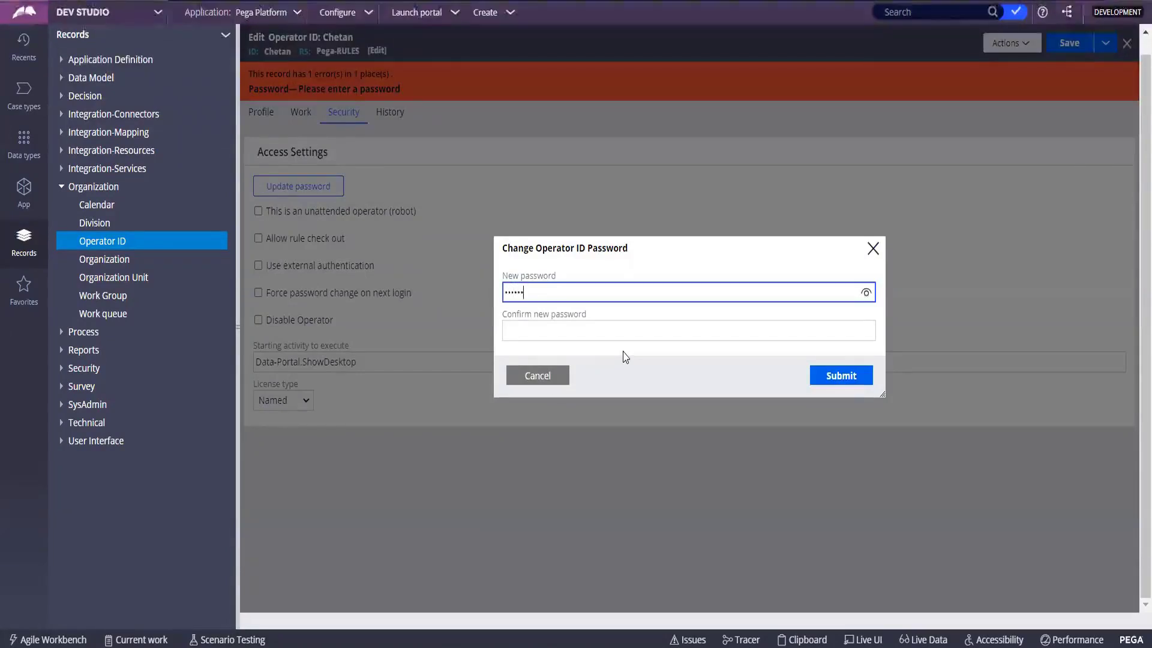
{"action": "key", "text": "Tab"}
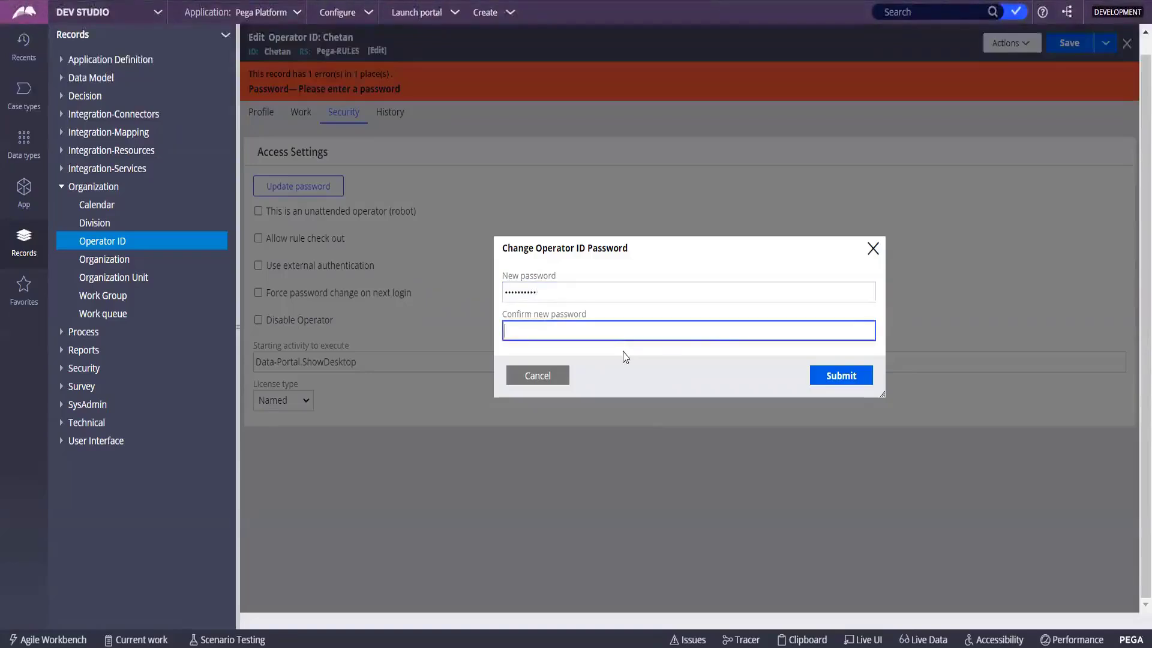
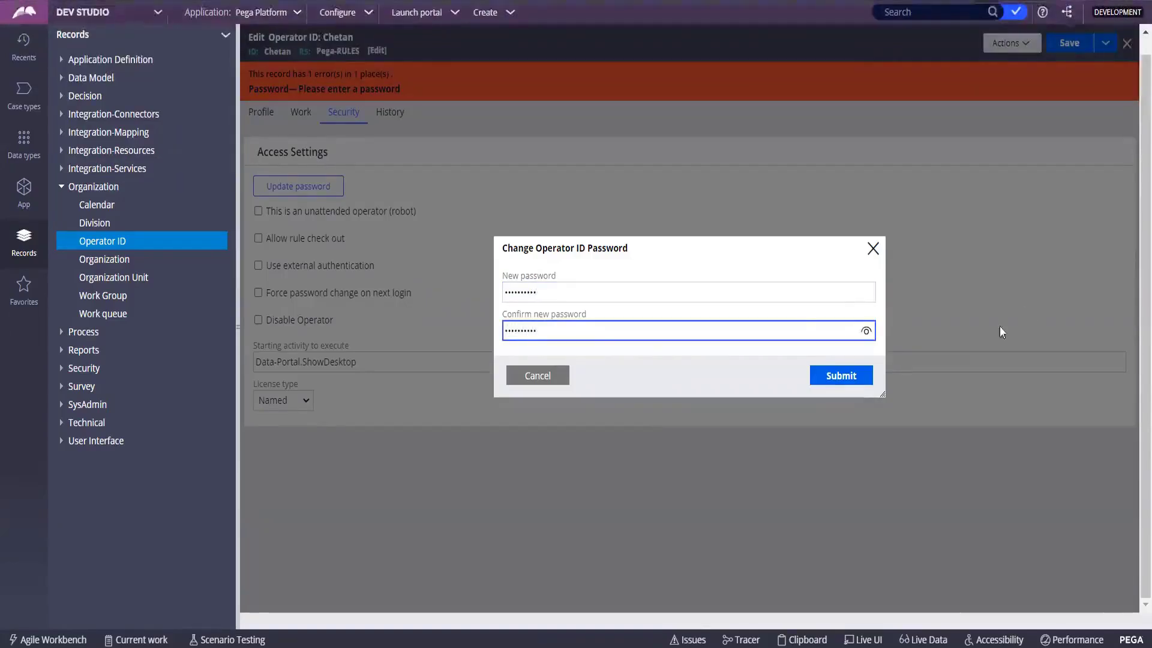
{"action": "left_click", "coordinate": [862, 377]}
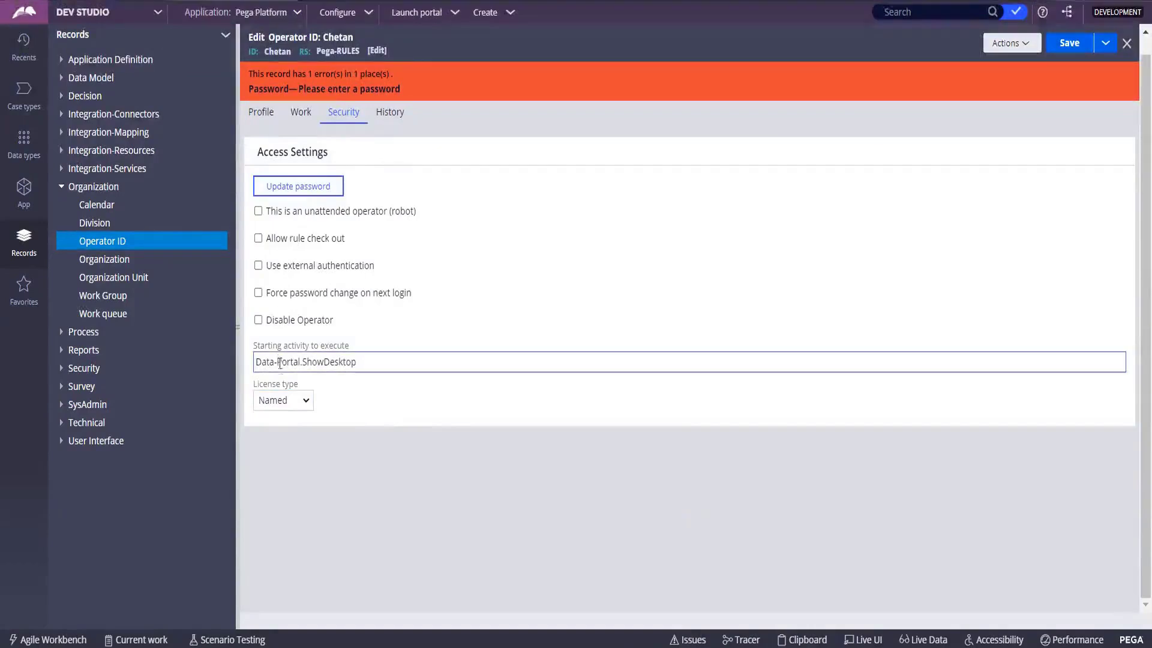
Check the History tab, return to Security, and save the operator record.
{"action": "left_click", "coordinate": [387, 114]}
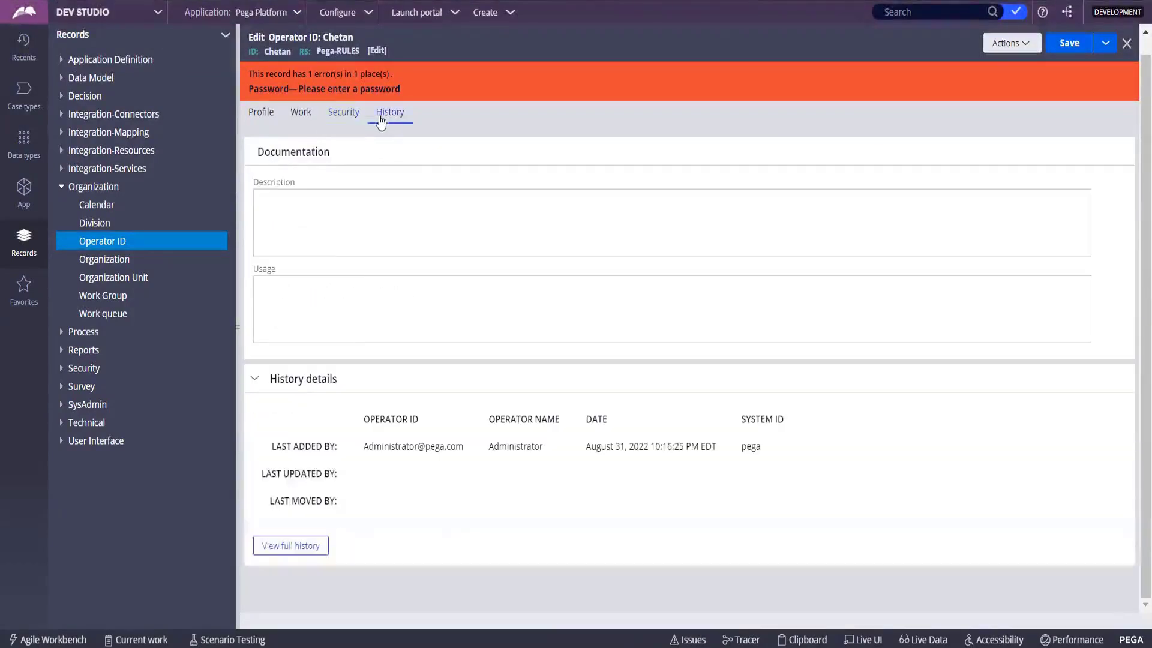
{"action": "left_click", "coordinate": [343, 115]}
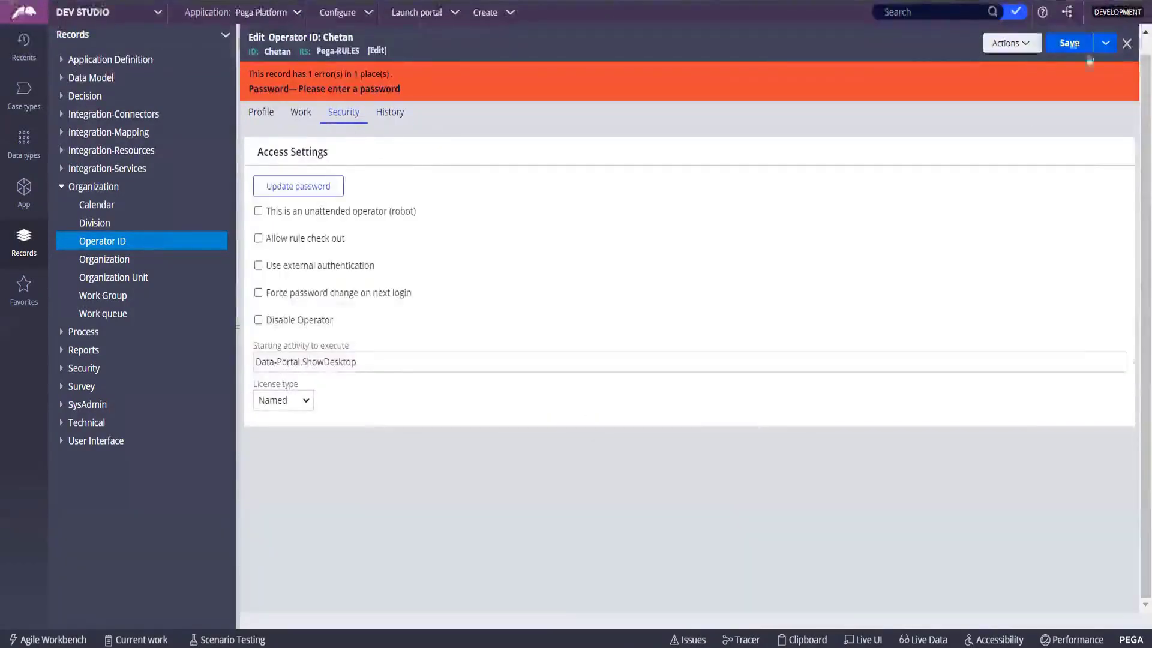
{"action": "left_click", "coordinate": [1069, 43]}
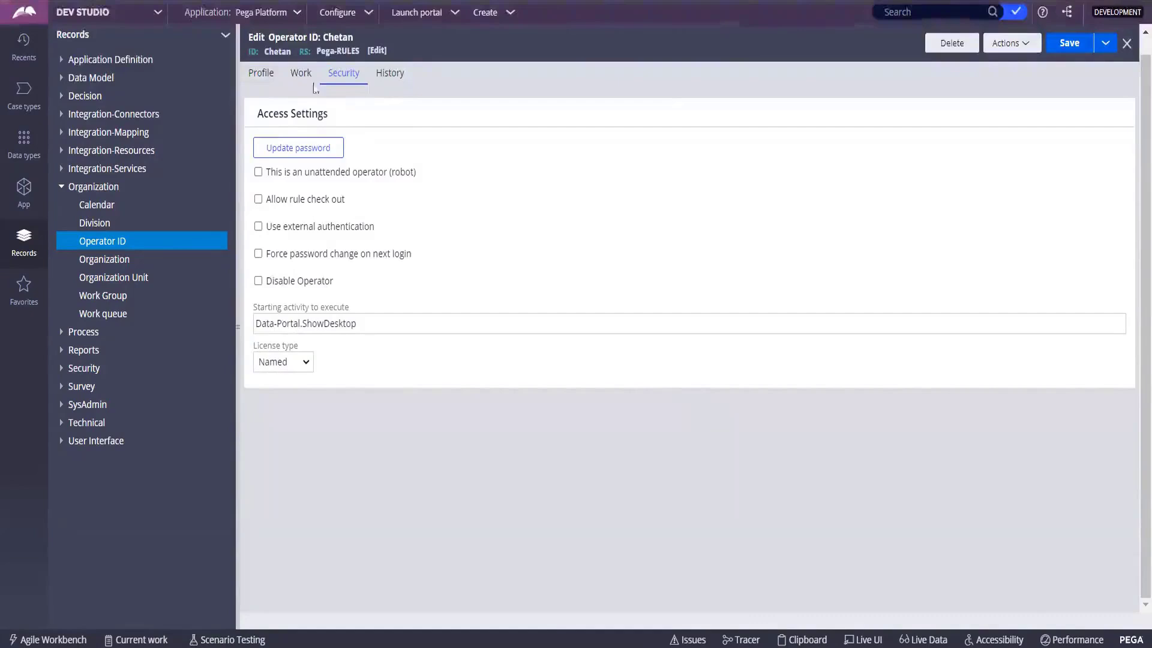
View the operator's profile, then choose Application > New Application from the header.
{"action": "left_click", "coordinate": [264, 81]}
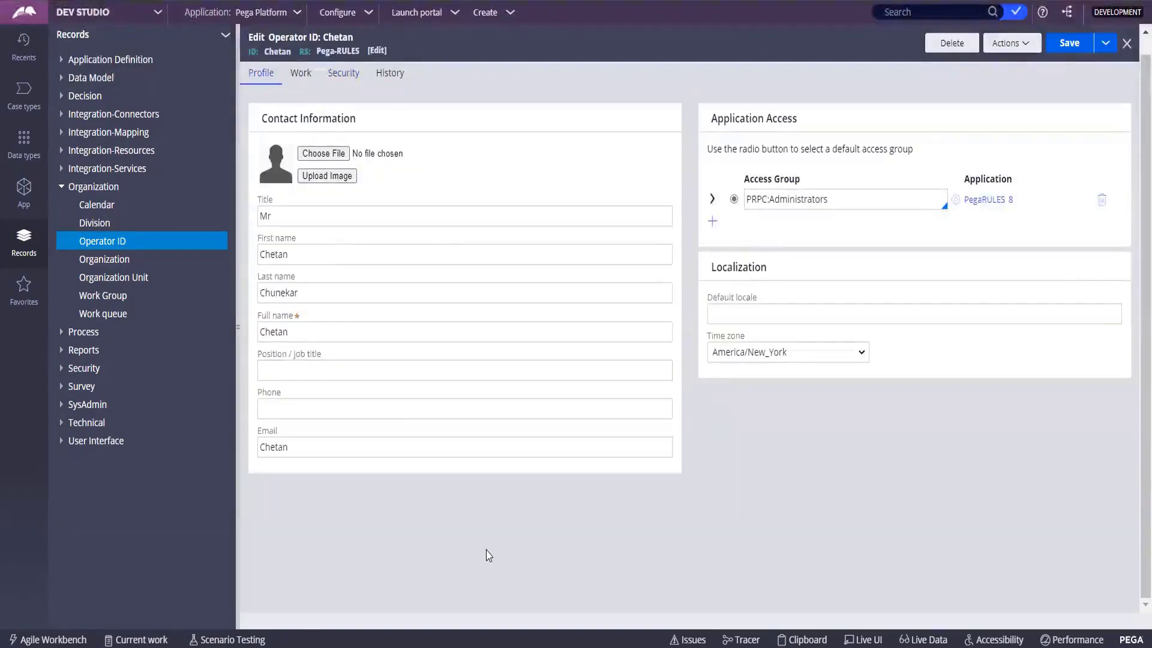
{"action": "left_click", "coordinate": [296, 14]}
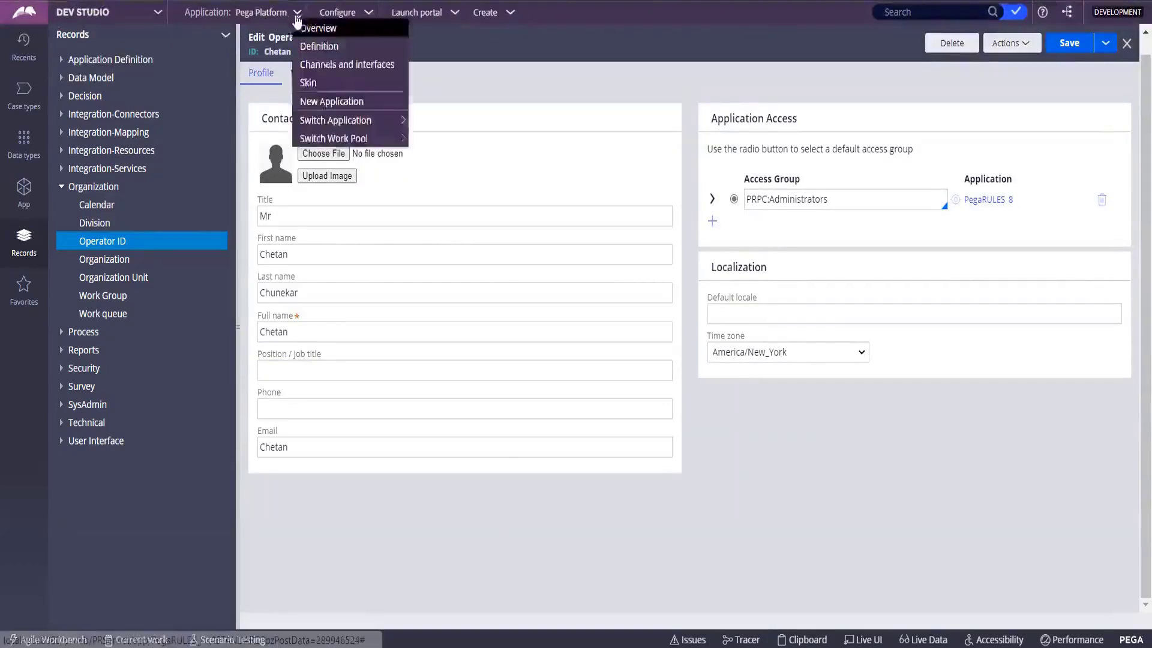
{"action": "left_click", "coordinate": [322, 103]}
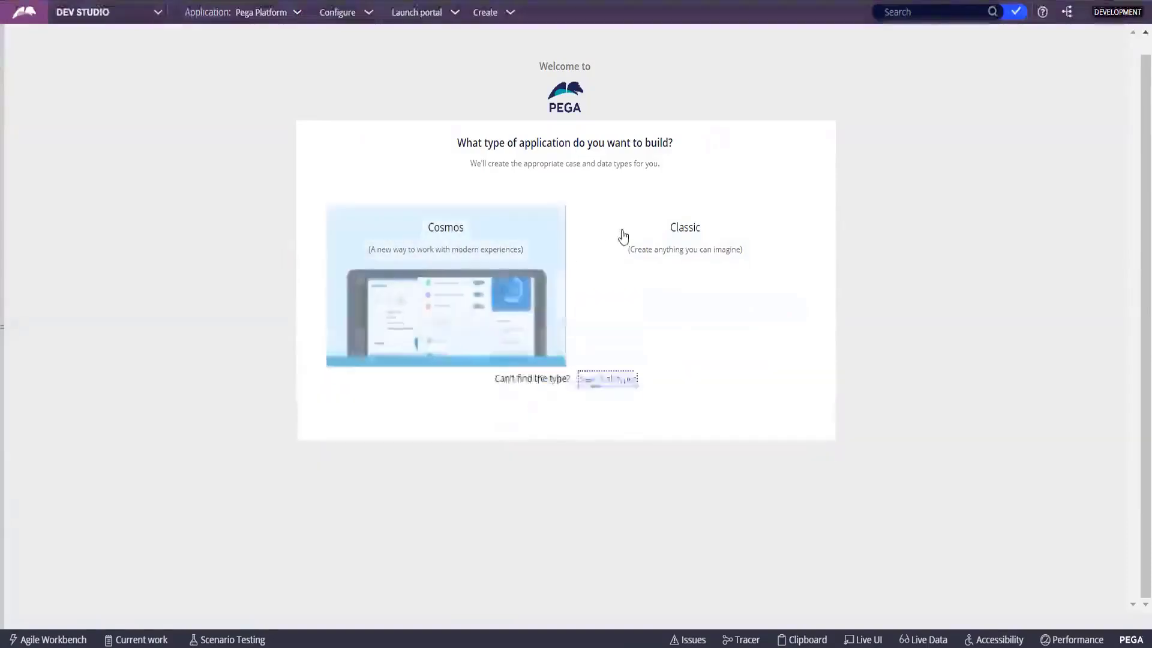
Select the Classic application type and continue to the Name your application page.
{"action": "left_click", "coordinate": [682, 303]}
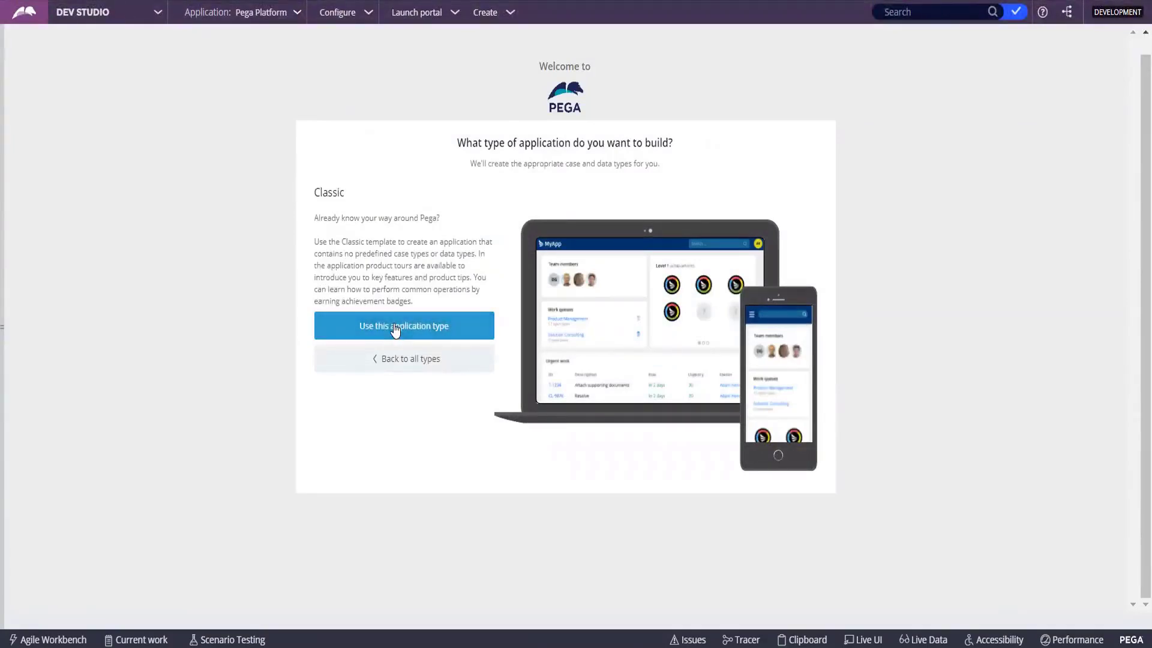
{"action": "left_click", "coordinate": [395, 328]}
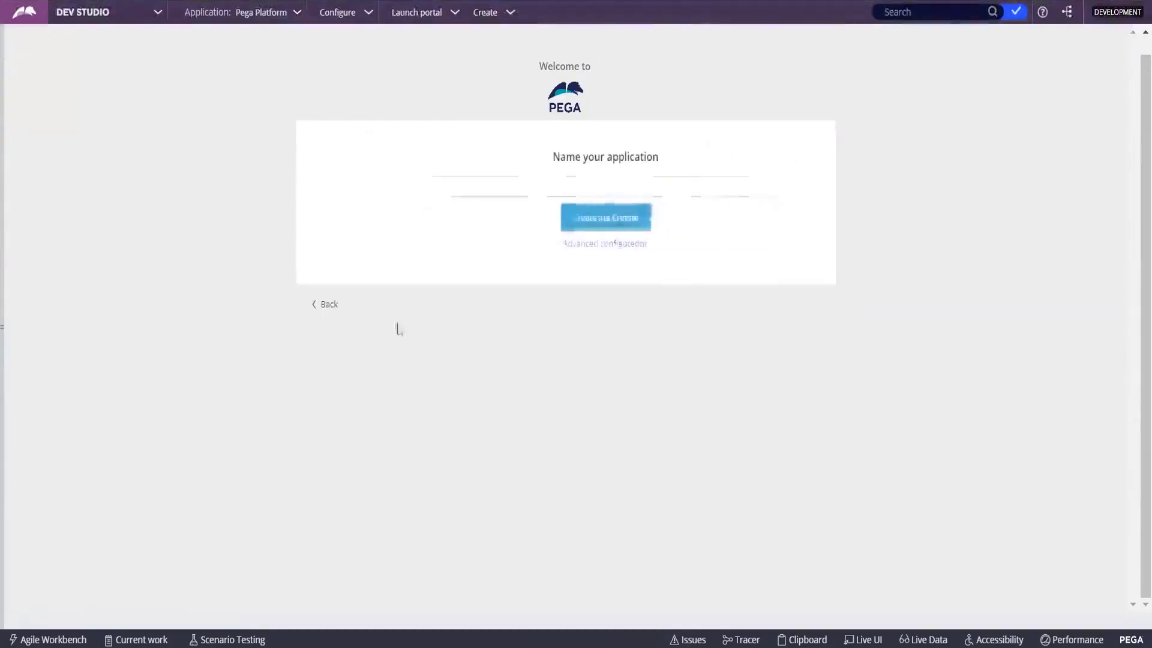
{"action": "left_click", "coordinate": [503, 191]}
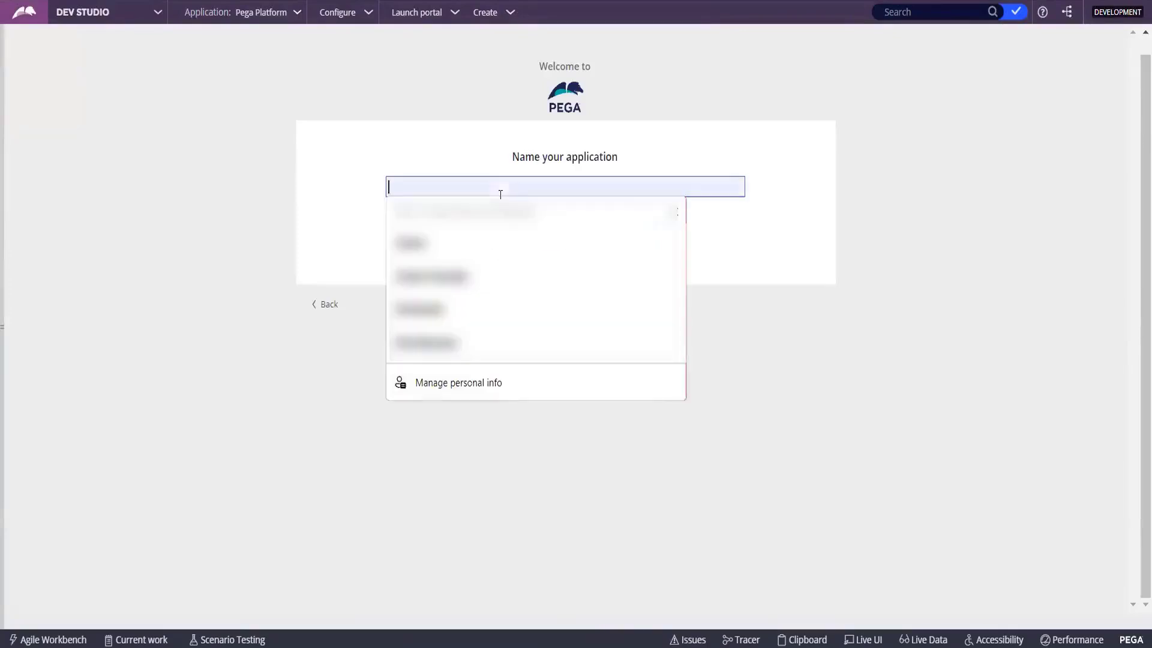
{"action": "left_click", "coordinate": [319, 305]}
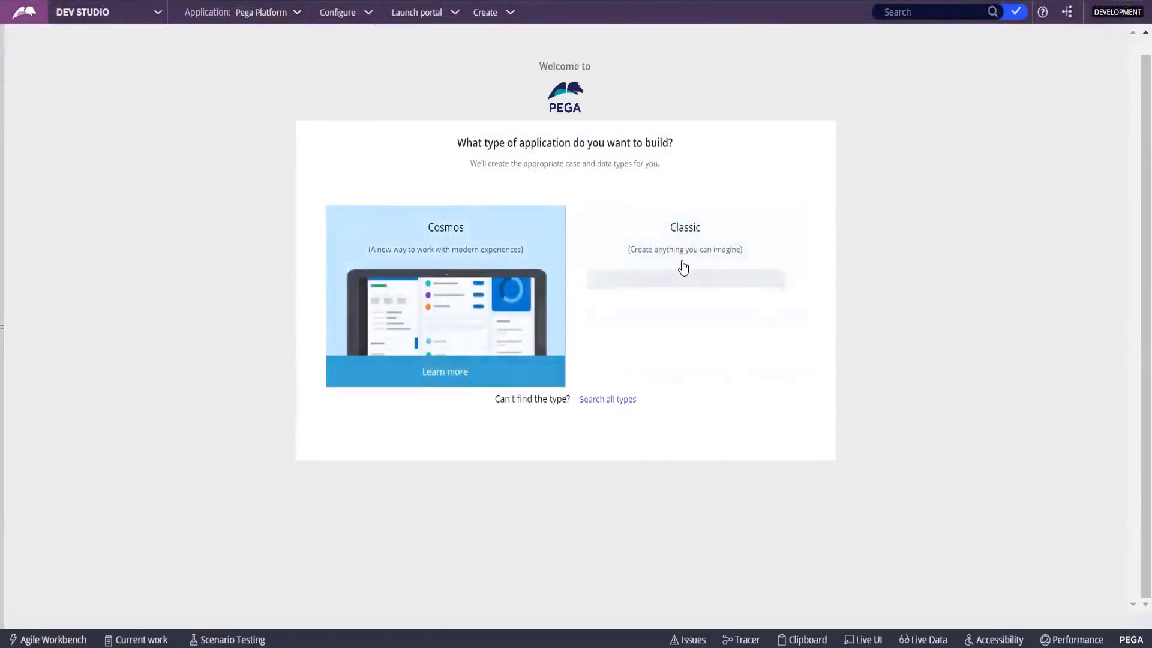
{"action": "left_click", "coordinate": [690, 309]}
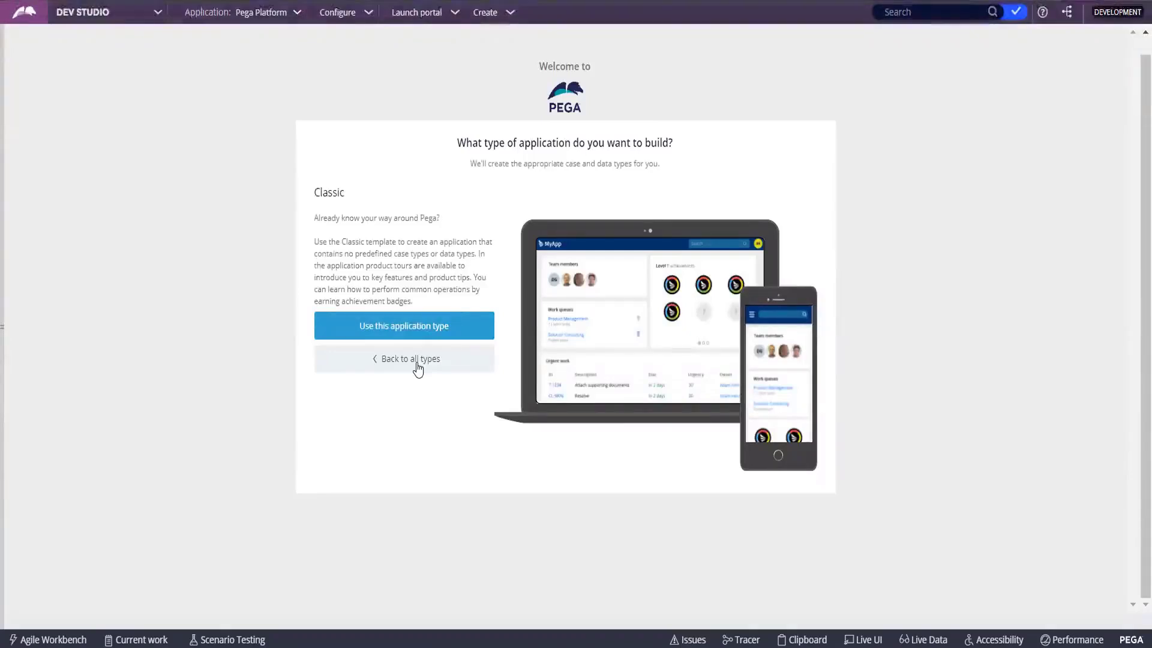
{"action": "left_click", "coordinate": [433, 332]}
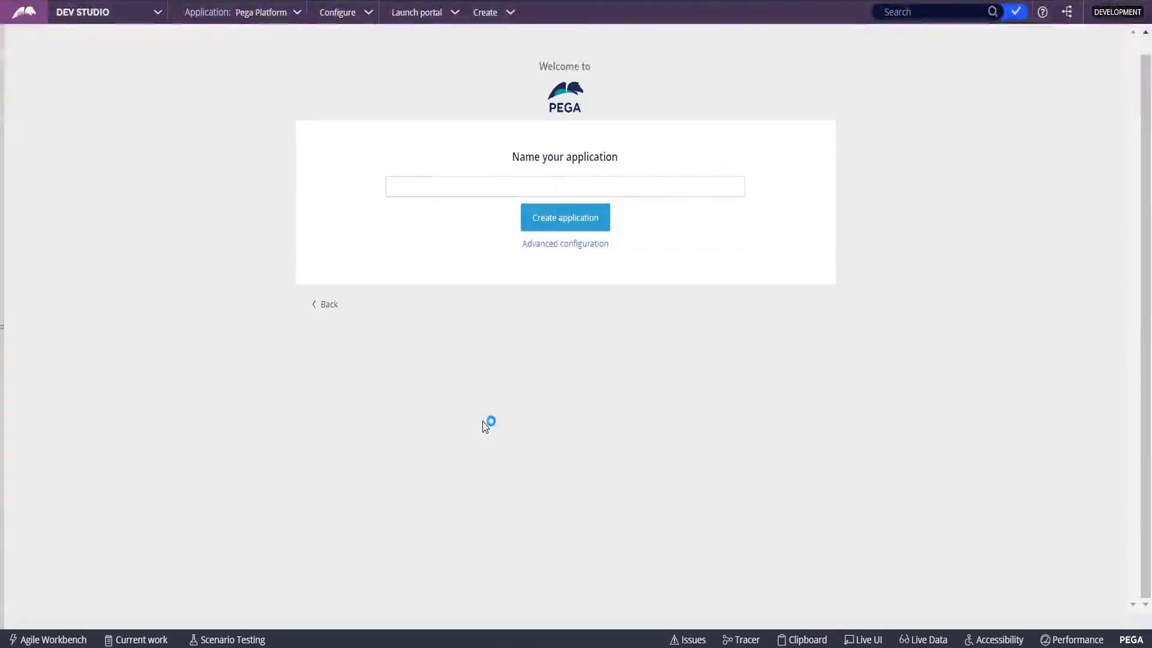
Name the application 'OnlineFoodOrder' and open Advanced configuration showing Implementation structure and version 01.01.01.
{"action": "left_click", "coordinate": [493, 185]}
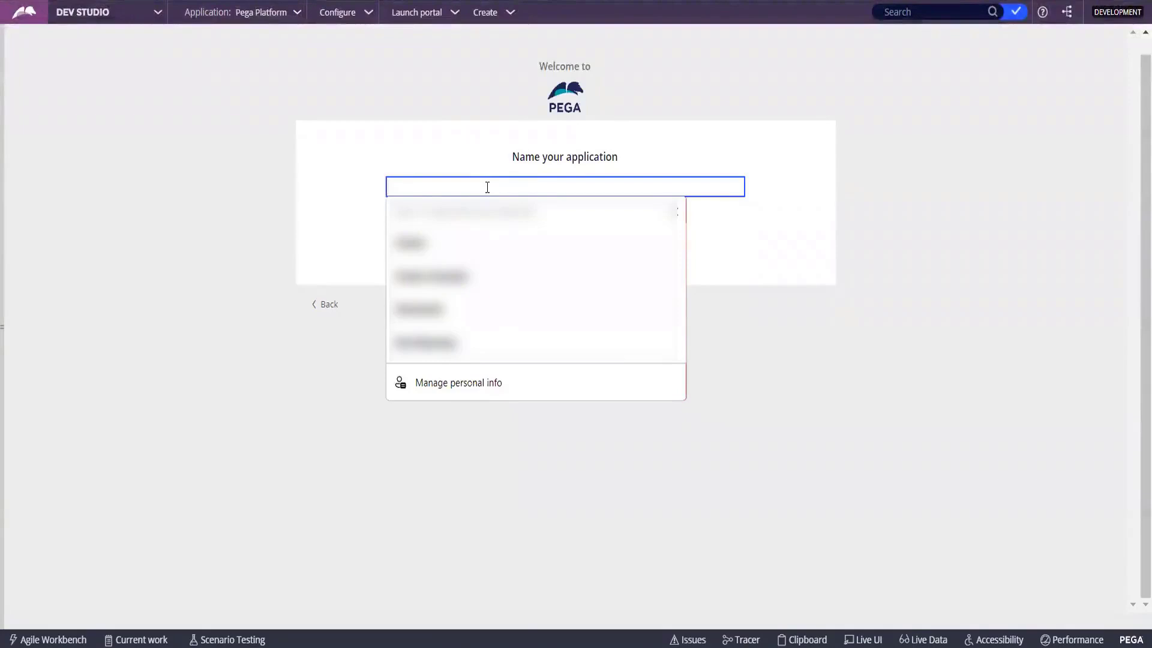
{"action": "type", "text": "Foo"}
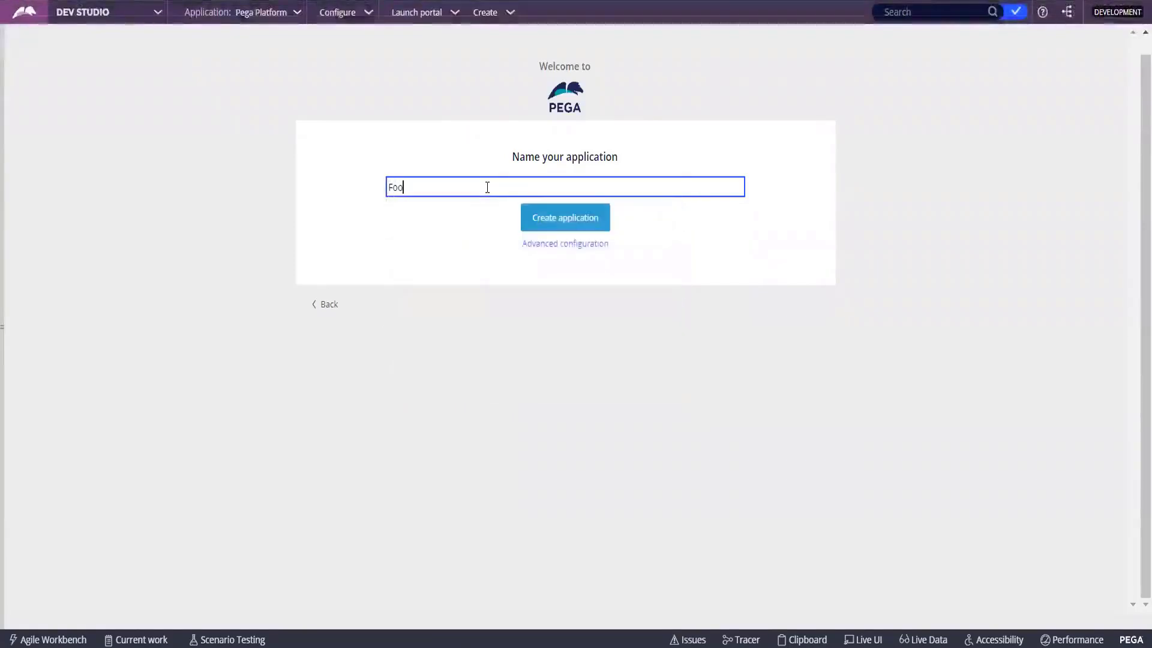
{"action": "type", "text": "dOrdeein"}
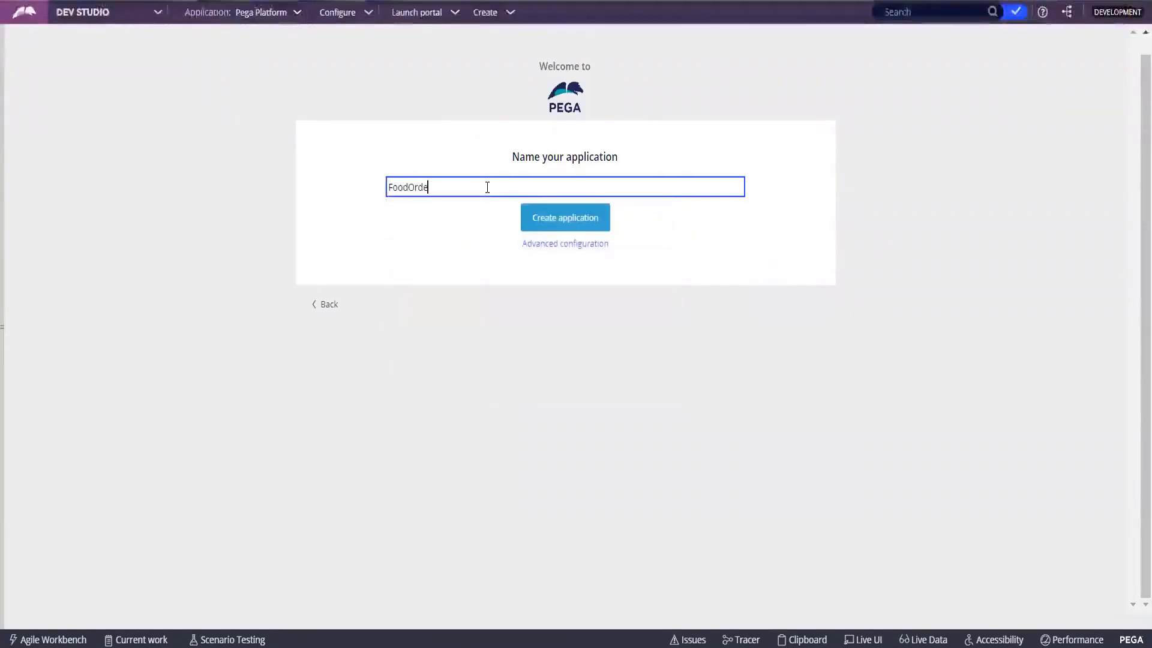
{"action": "key", "text": "BackSpace"}
{"action": "key", "text": "BackSpace"}
{"action": "key", "text": "BackSpace"}
{"action": "type", "text": "ring"}
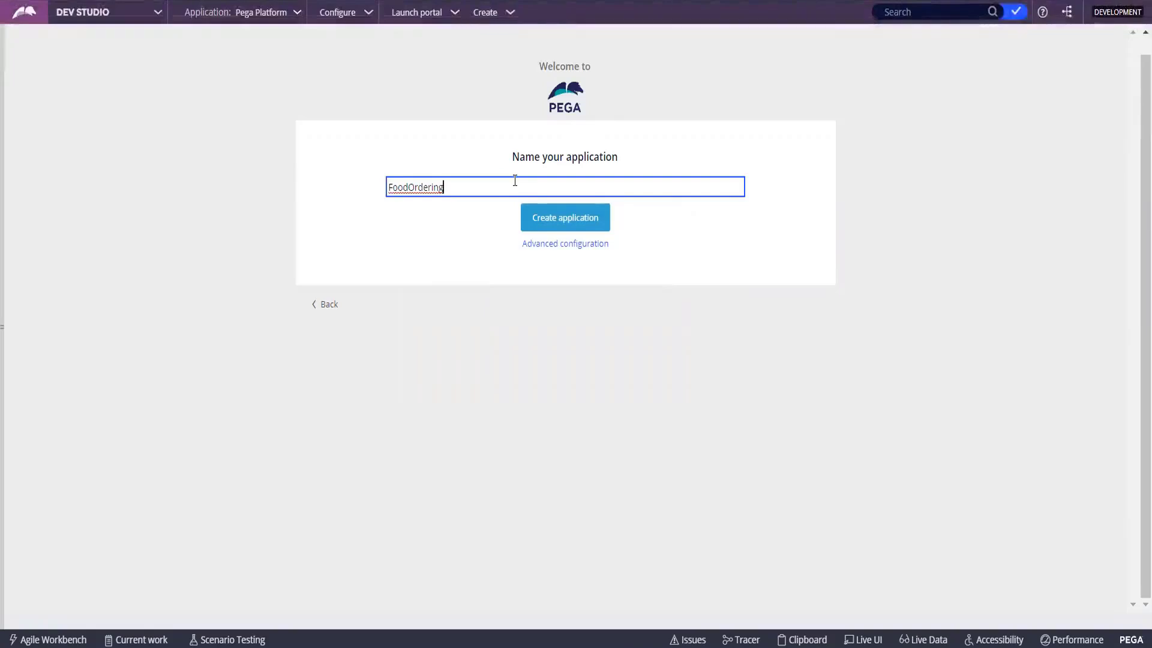
{"action": "key", "text": "BackSpace"}
{"action": "key", "text": "BackSpace"}
{"action": "key", "text": "BackSpace"}
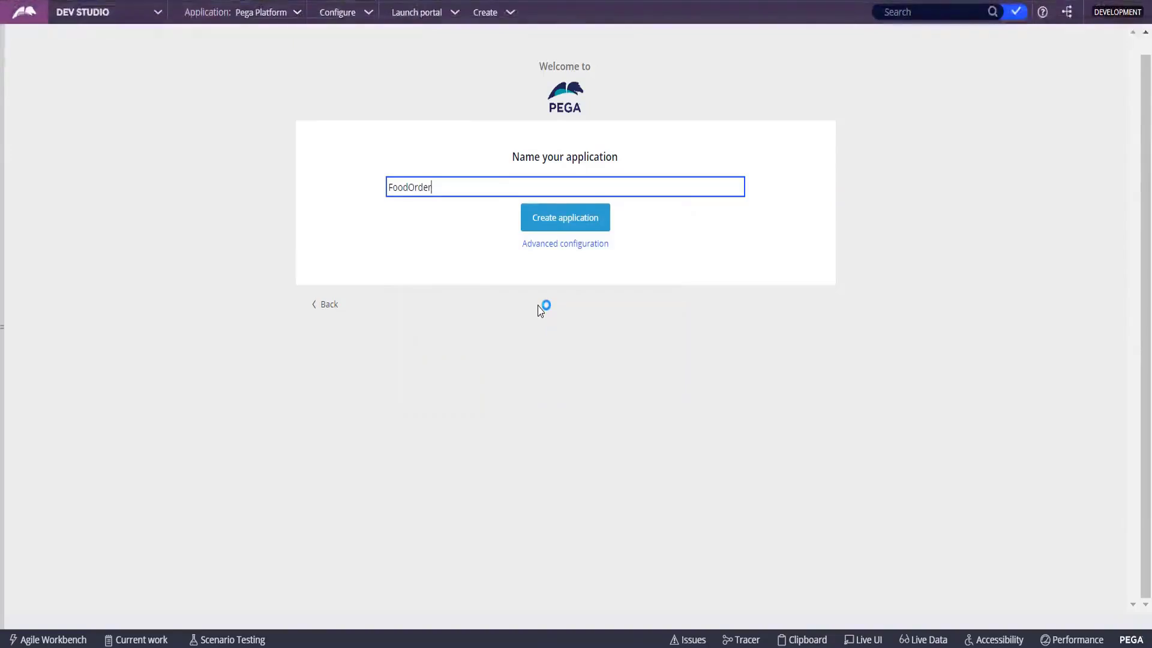
{"action": "left_click", "coordinate": [393, 187]}
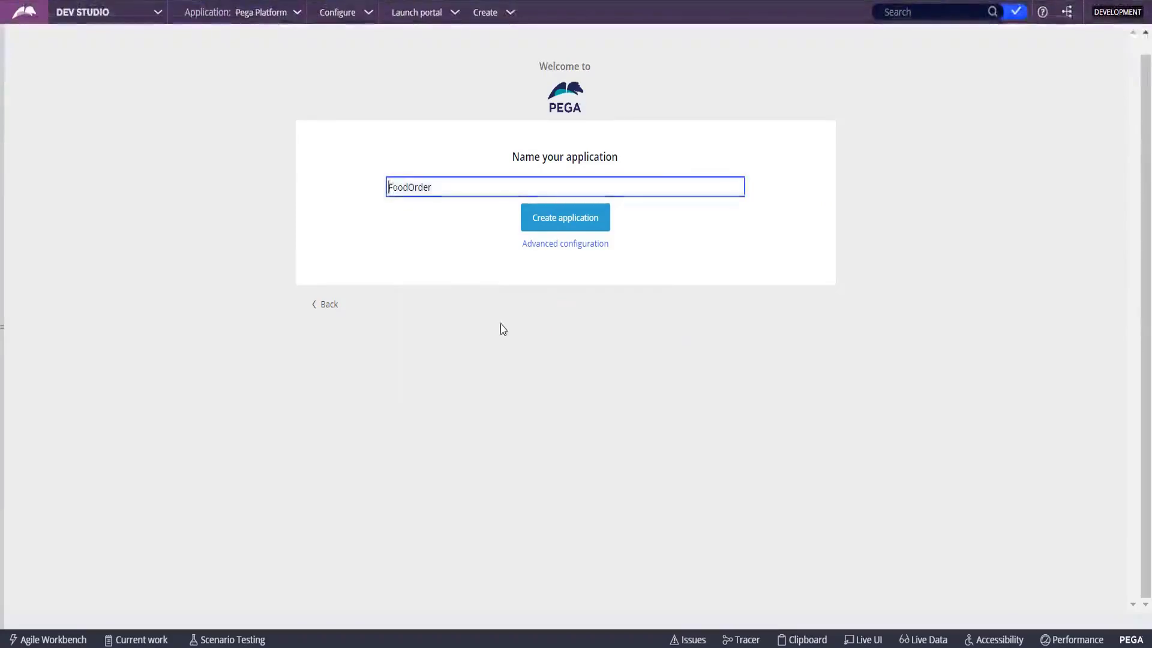
{"action": "type", "text": "Online"}
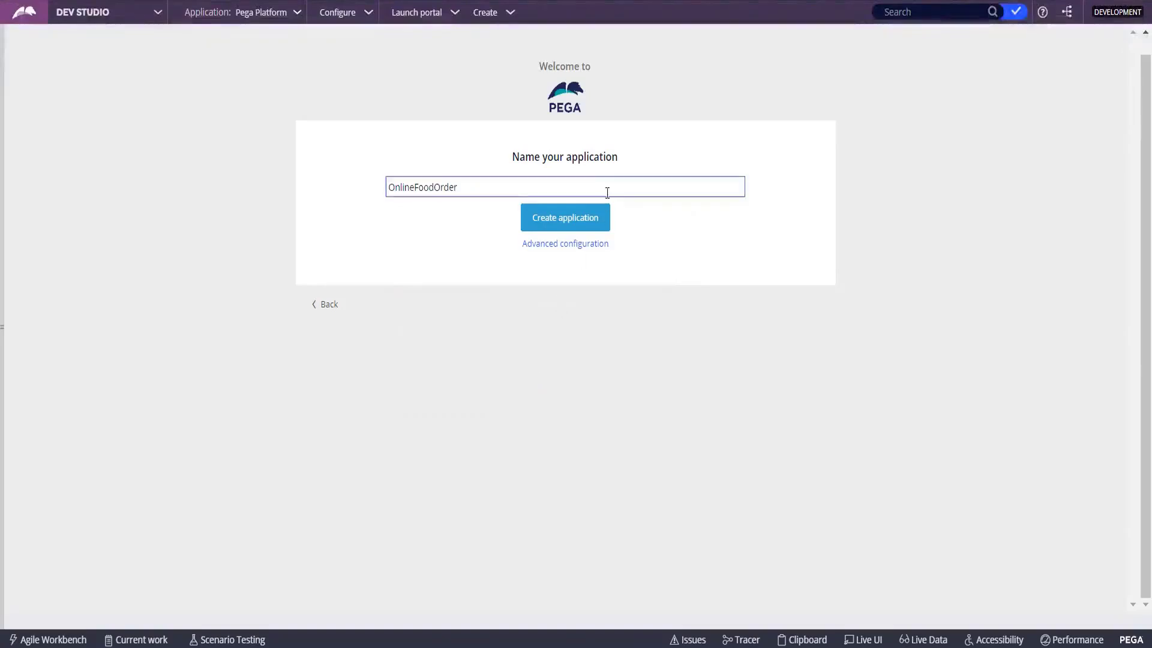
{"action": "left_click", "coordinate": [571, 245]}
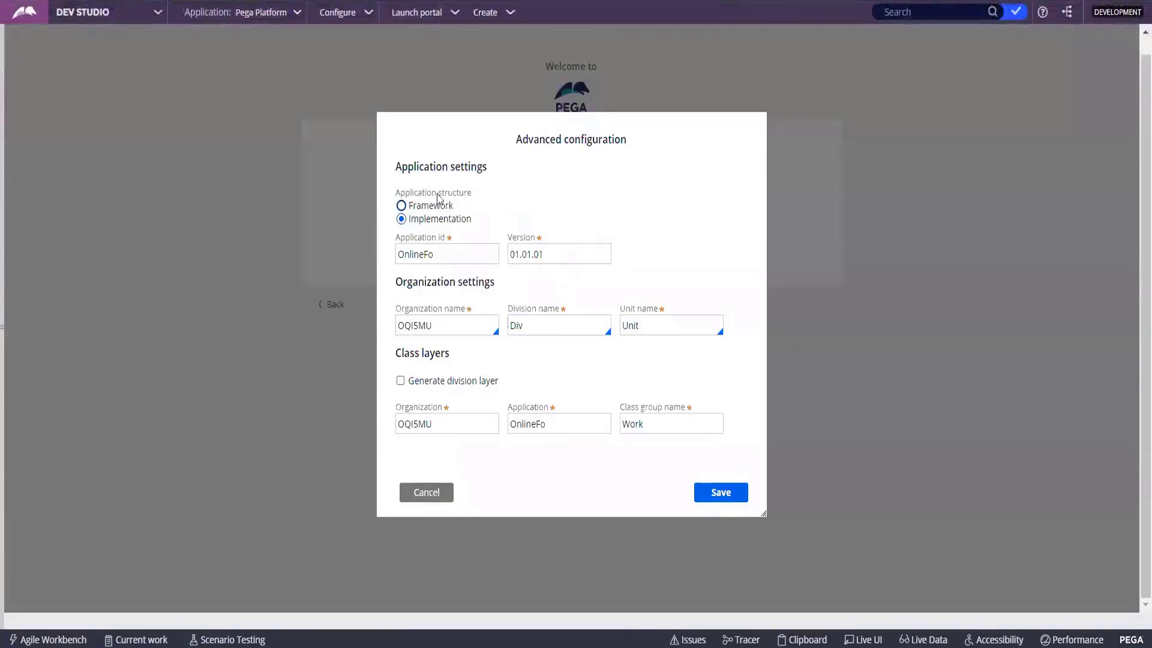
{"action": "left_click", "coordinate": [423, 239]}
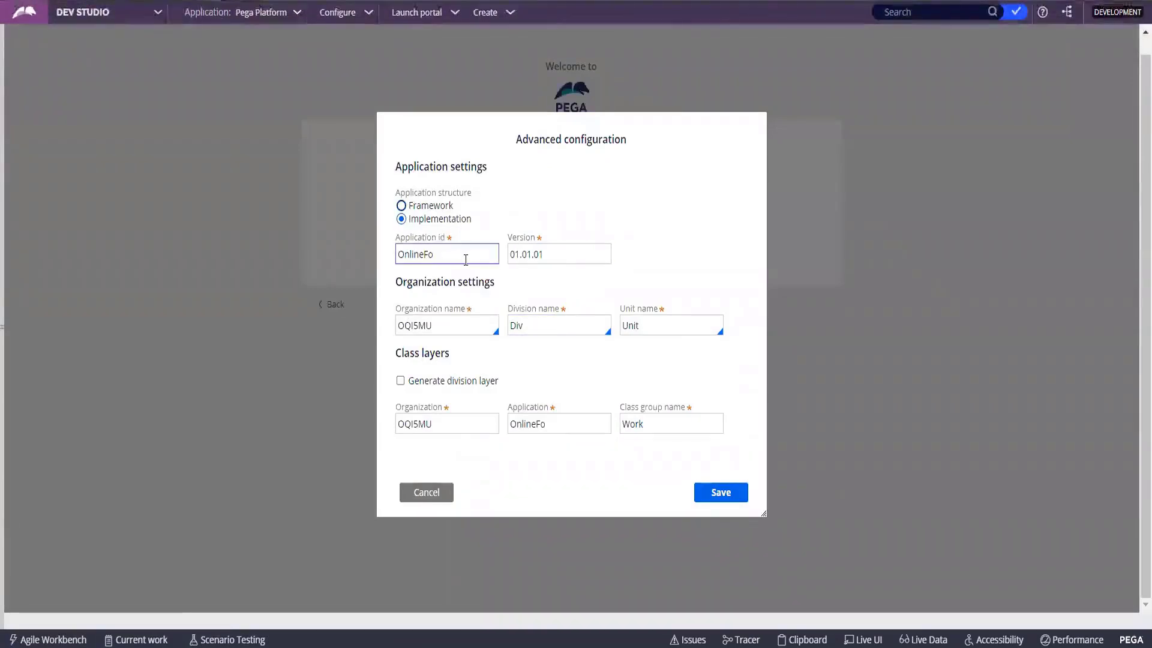